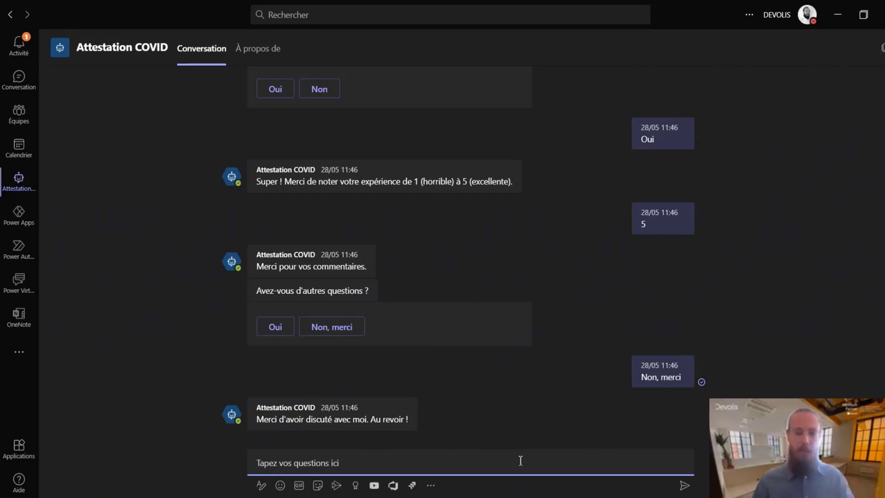
Greet the Attestation COVID bot with "Bonjour" and send it the request "j'ai besoin d'une attestation".
text(Bonjour)
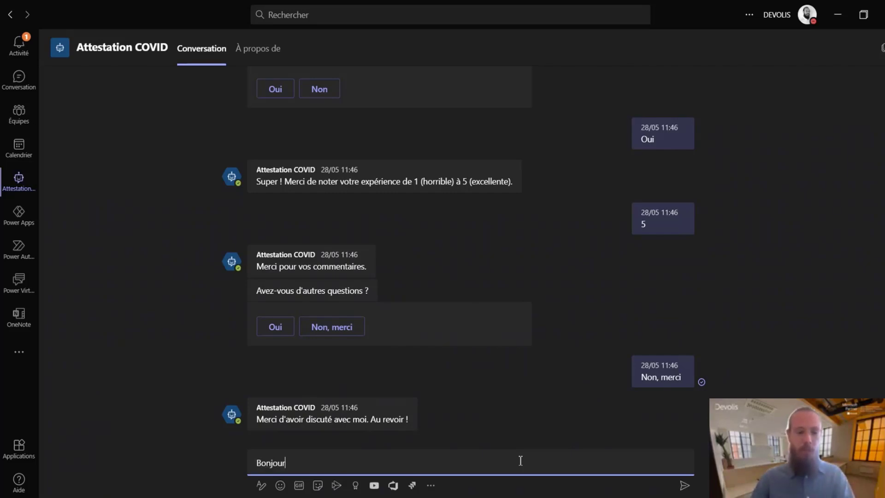
key(Return)
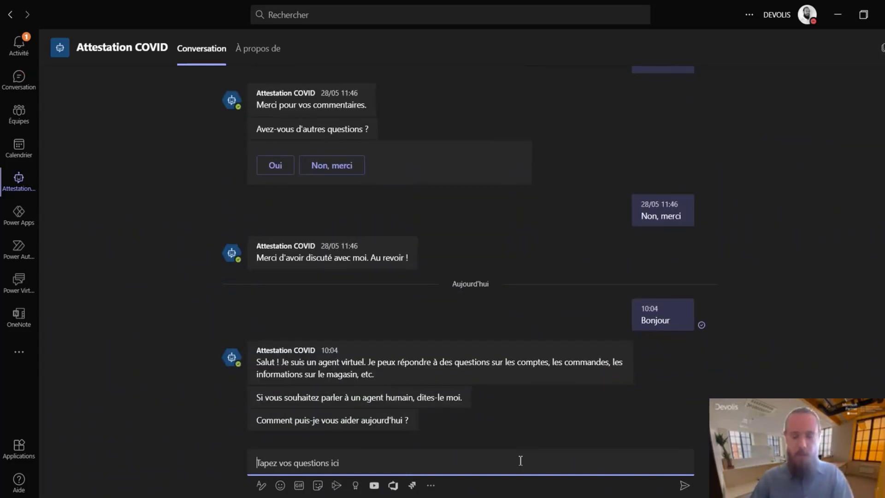
text(j'ai )
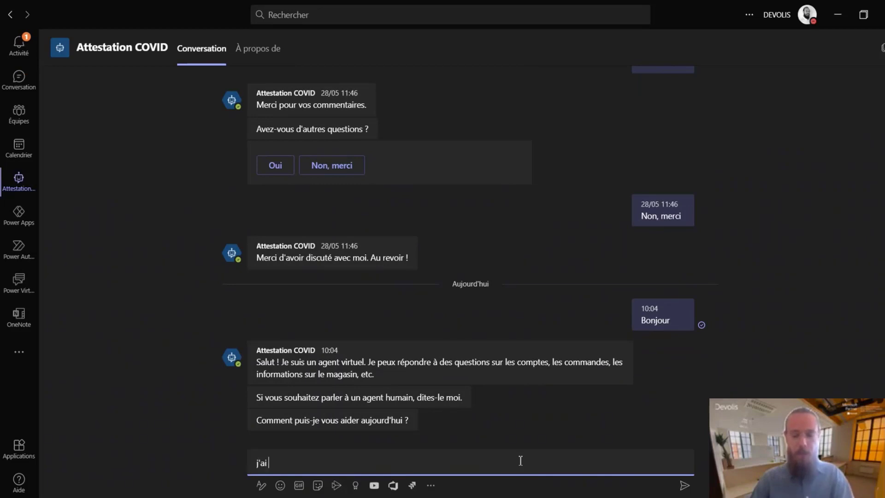
text(besoin d'une )
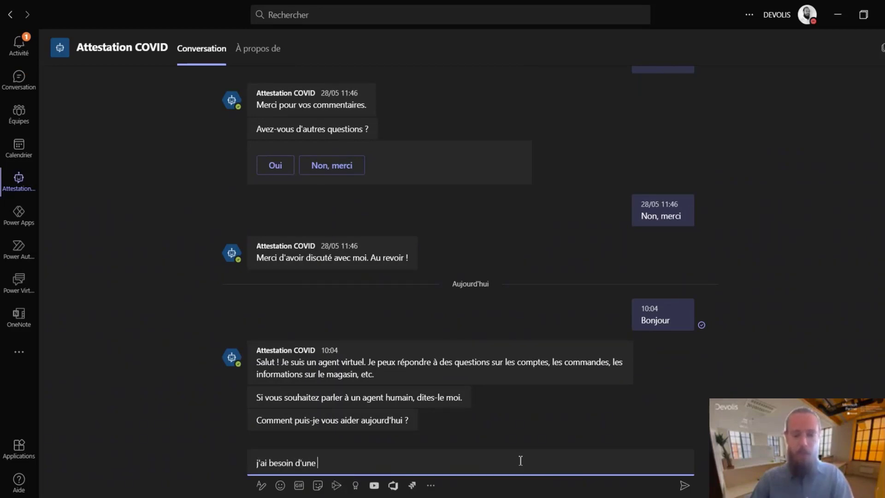
text(attestation)
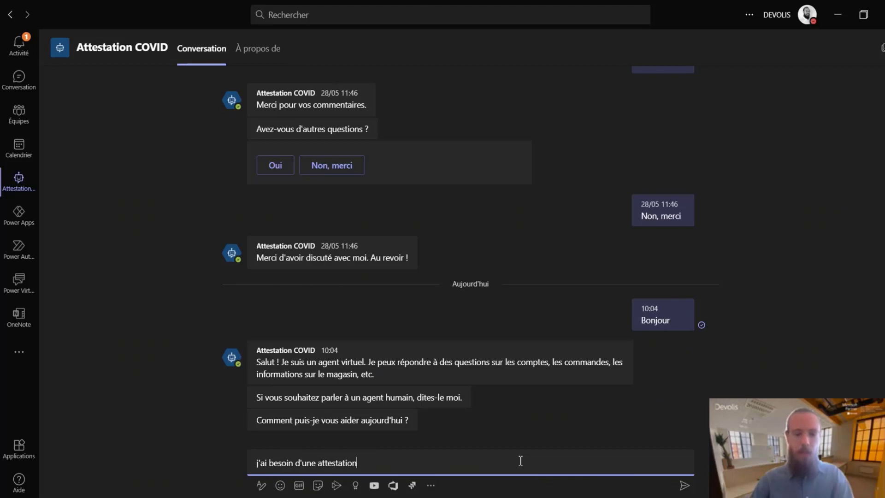
key(Return)
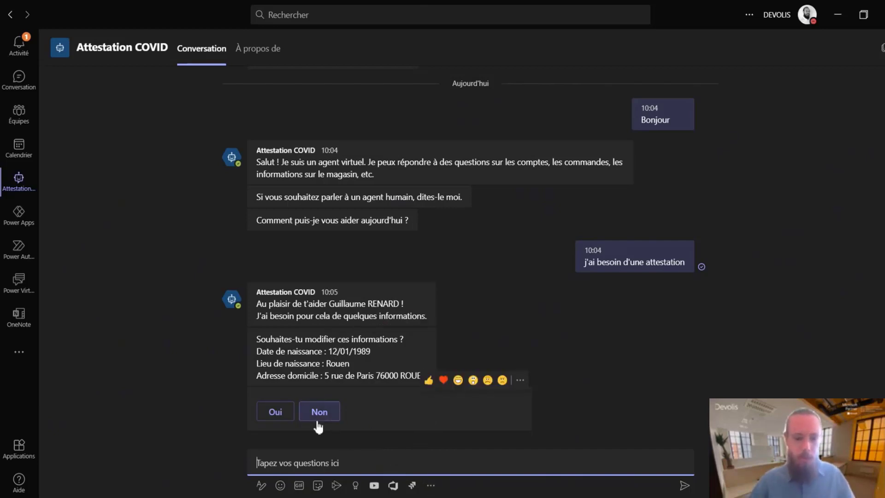
Answer "Non" to modifying the personal information and give "Consultant" as the nature of the activity.
click(331, 422)
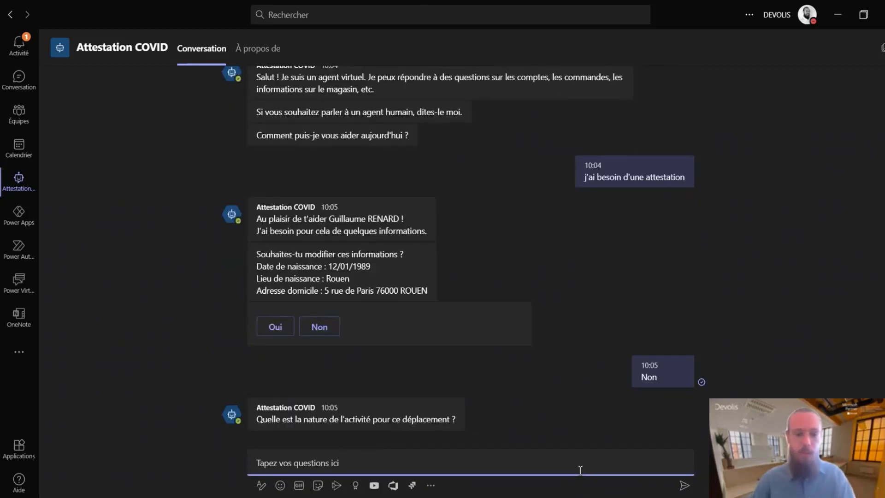
text(Con)
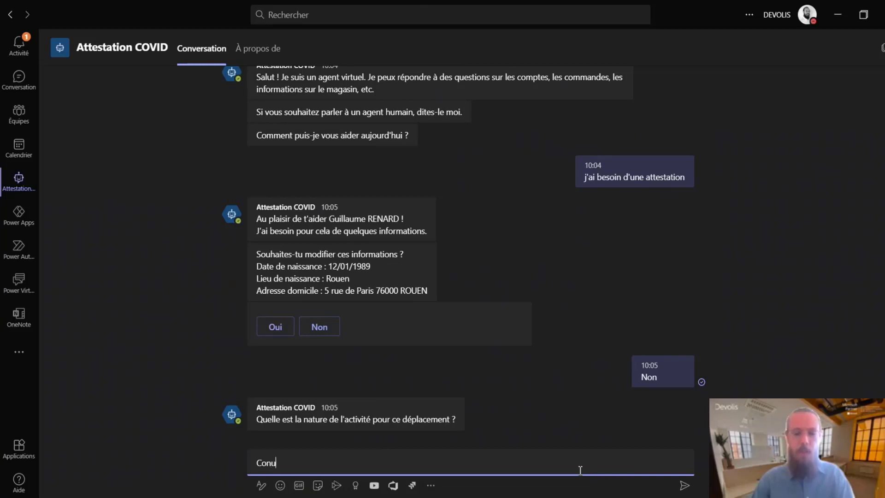
text(sultant)
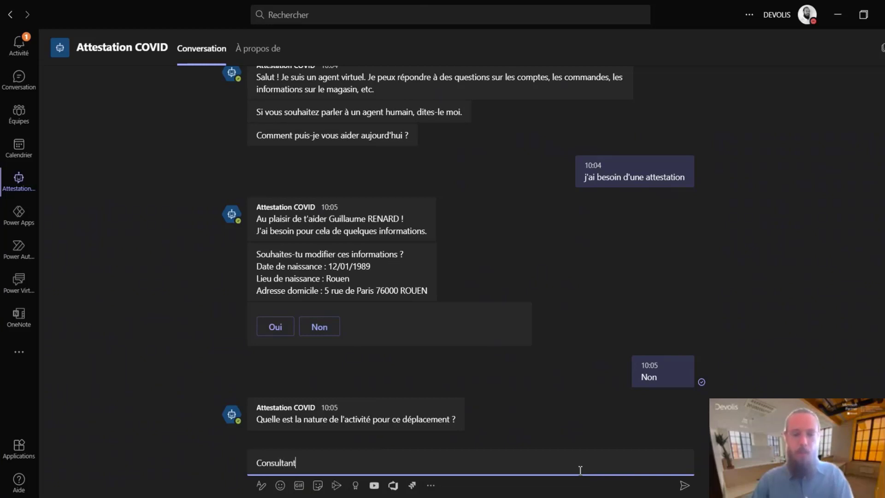
key(Return)
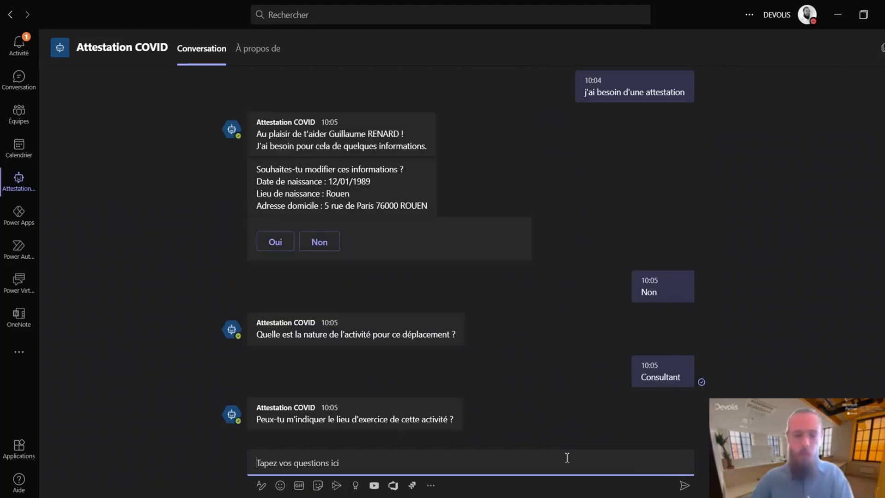
Give the bot "Rouen" as the place of activity and "Voiture" as the means of transport.
text(Rouen)
key(Return)
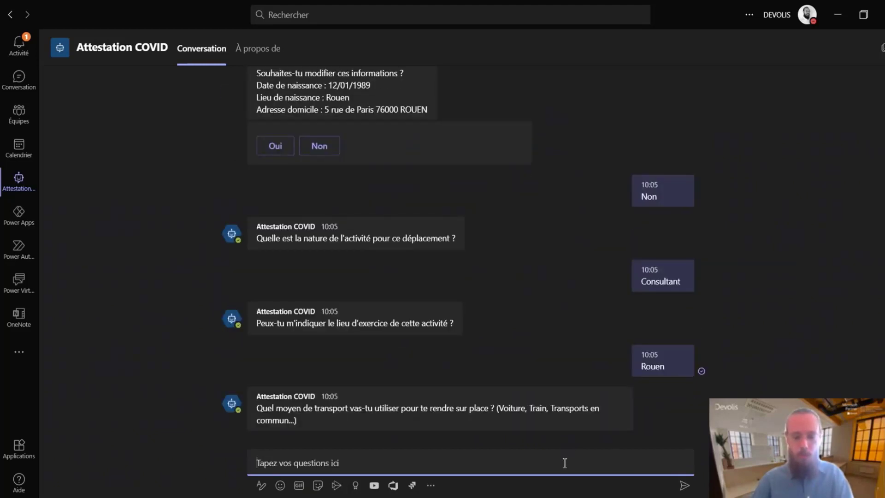
text(Voiture)
key(Return)
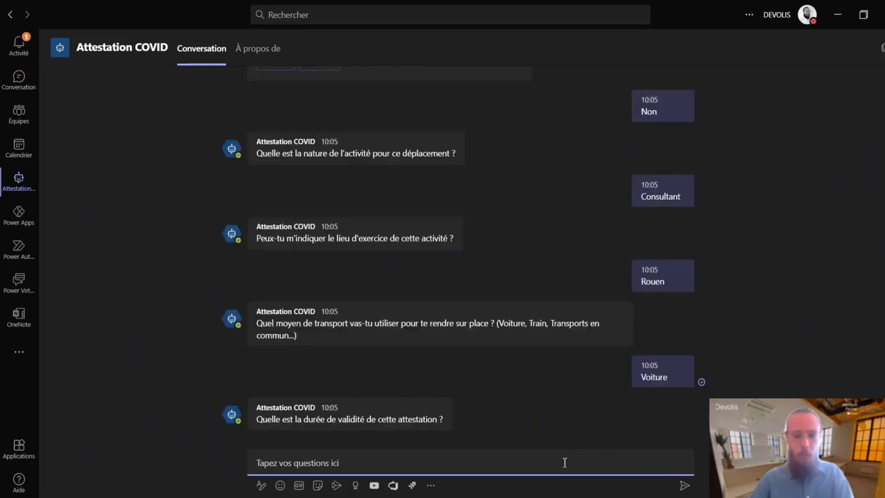
Give "1 semaine" as the attestation's validity period and confirm the request summary with "Oui".
text(1)
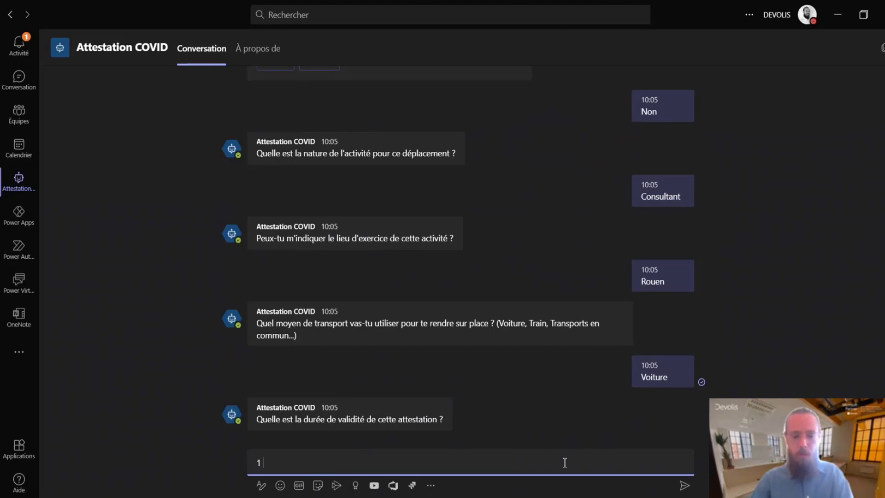
text( semiine)
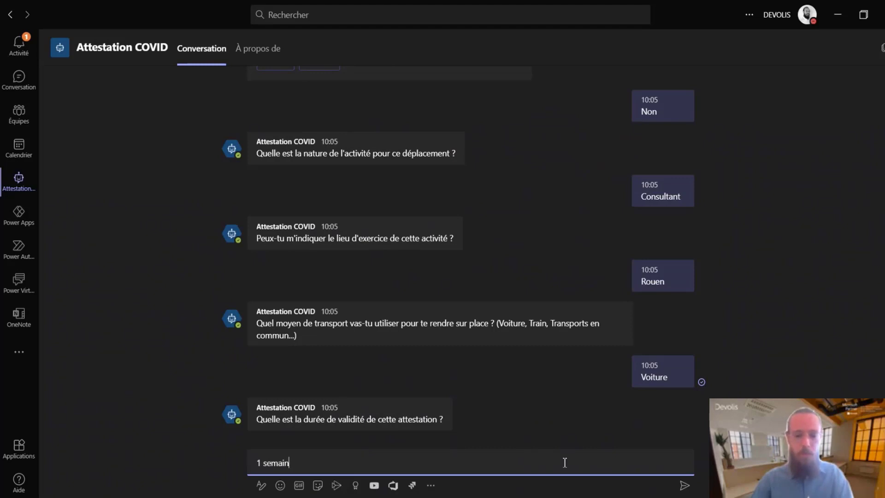
key(Return)
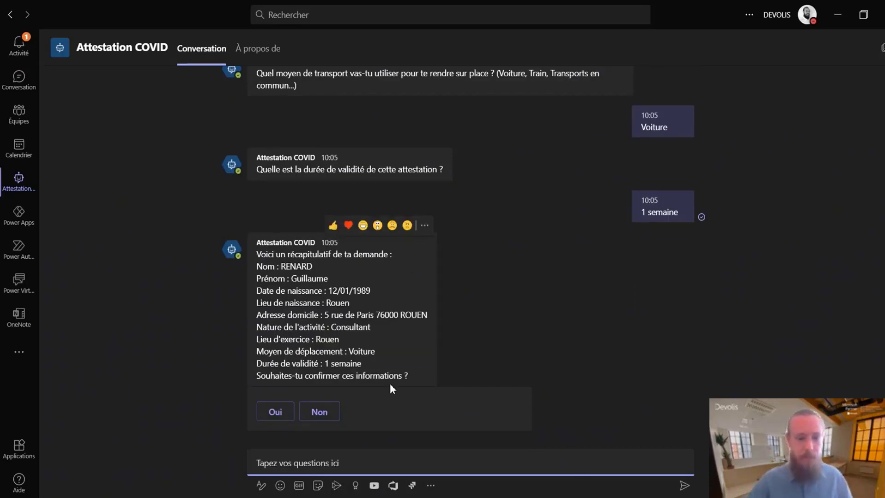
click(276, 413)
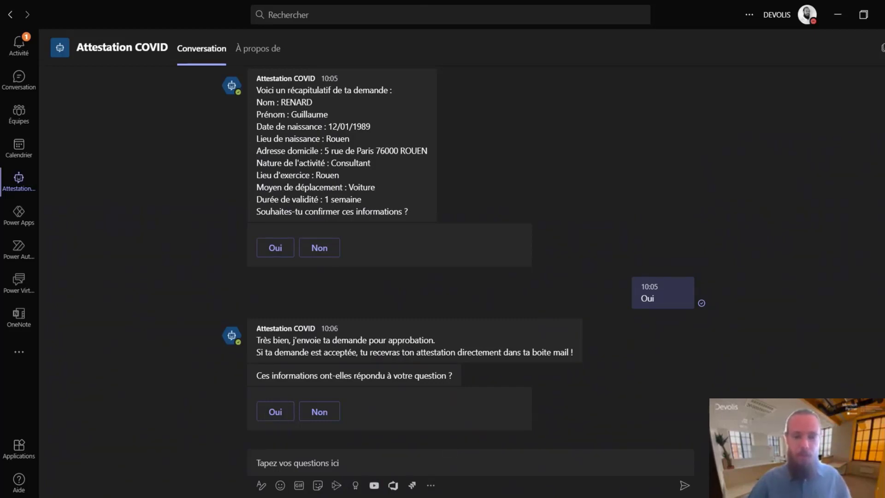
Check the activity feed for an approval notification and return to the Attestation COVID chat.
click(603, 464)
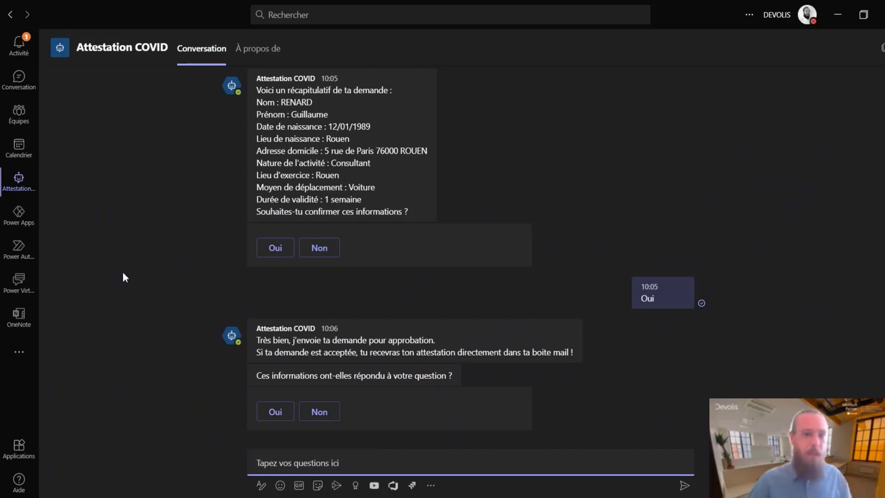
click(19, 46)
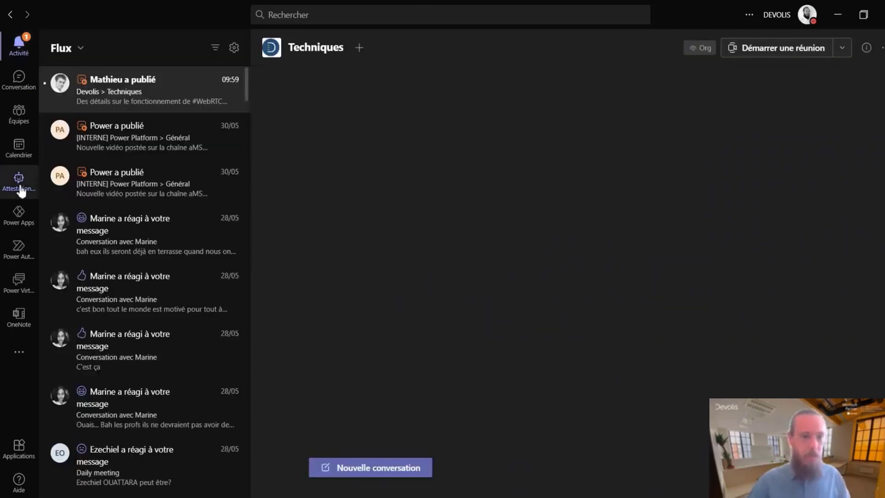
click(20, 185)
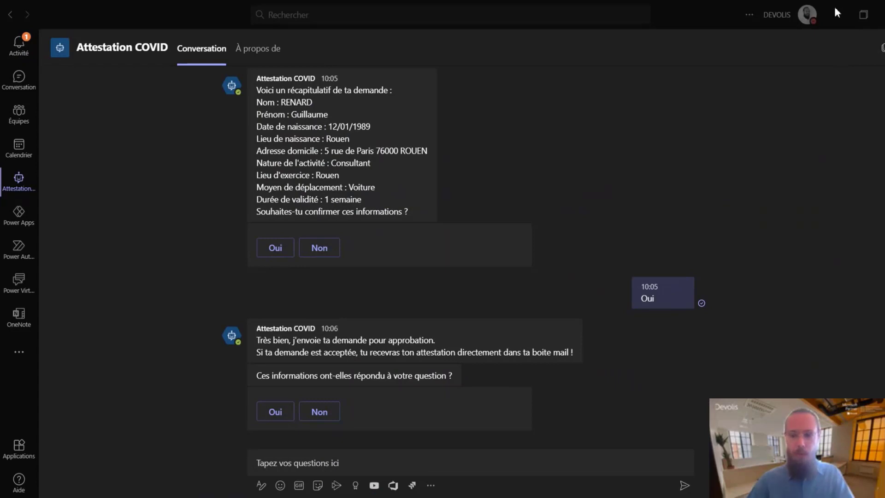
click(436, 306)
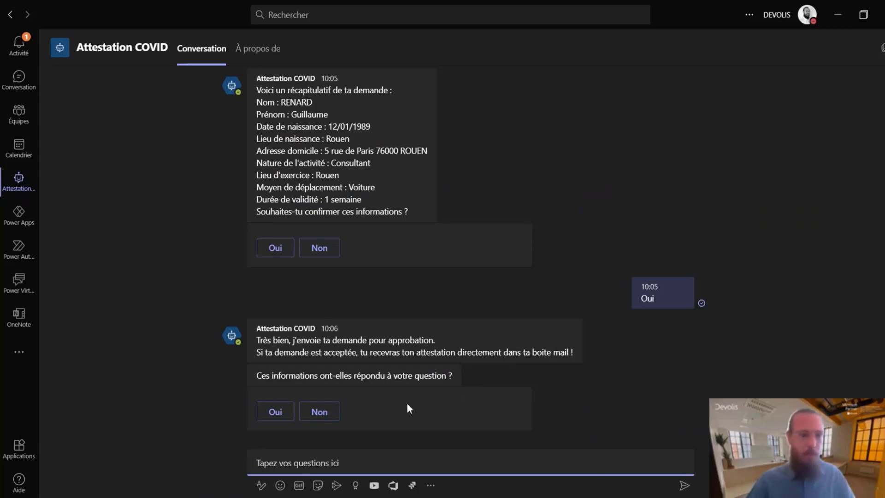
click(294, 462)
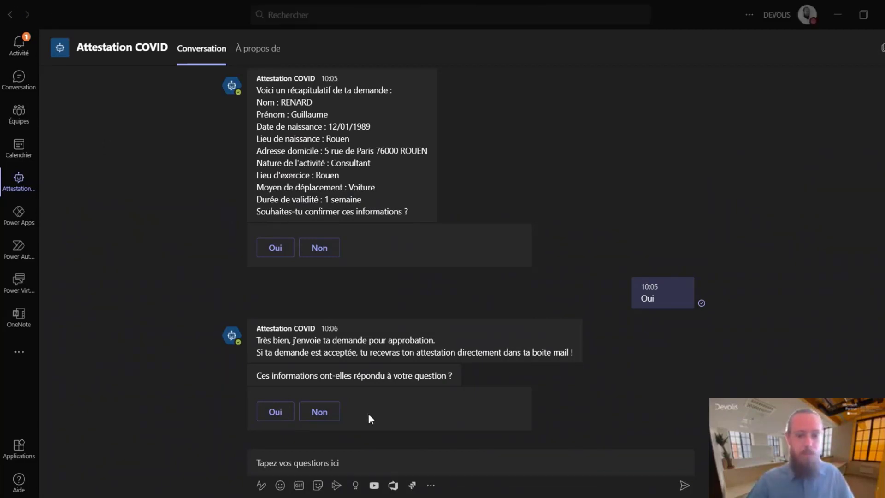
click(533, 197)
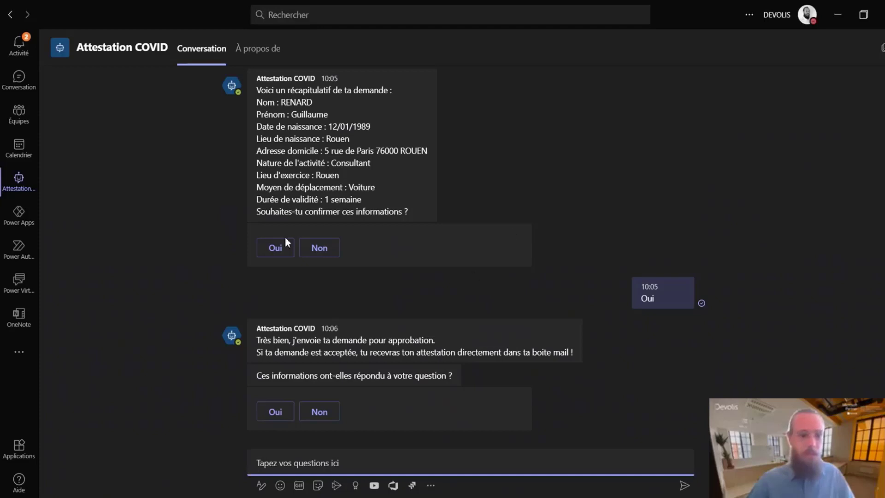
Try to add the Approbations app to Teams from its details page and dismiss the resulting dialog.
click(19, 45)
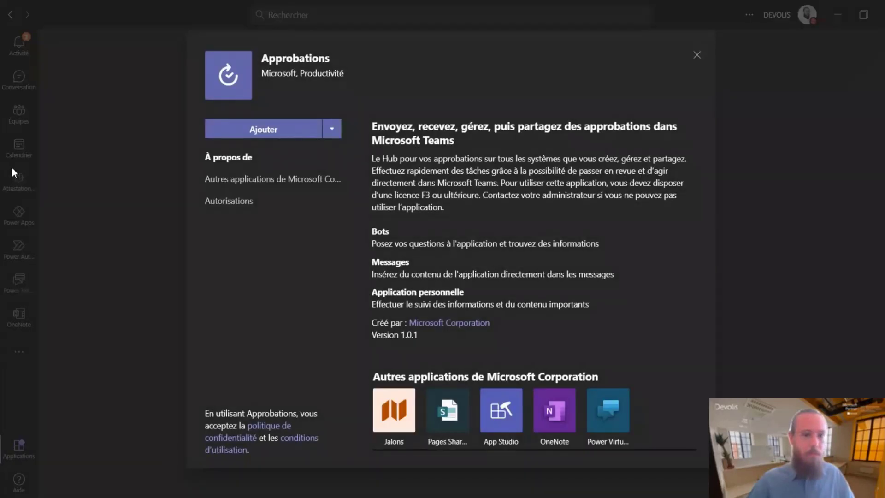
click(697, 56)
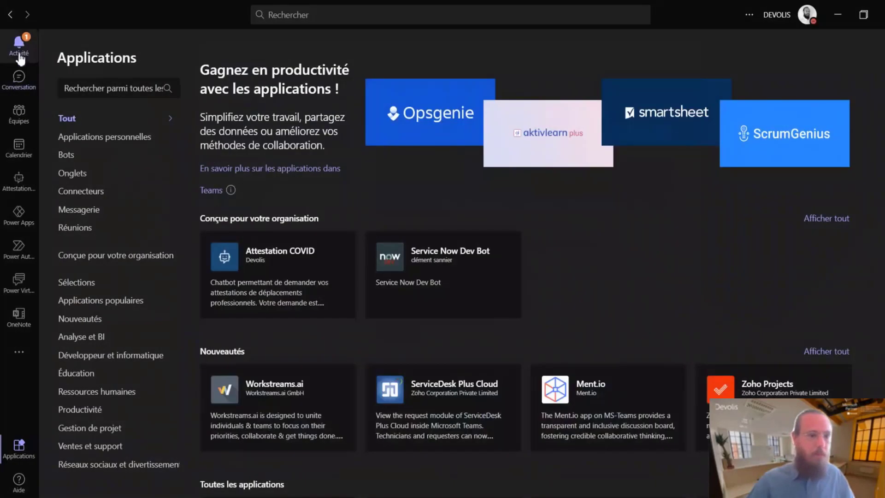
click(20, 45)
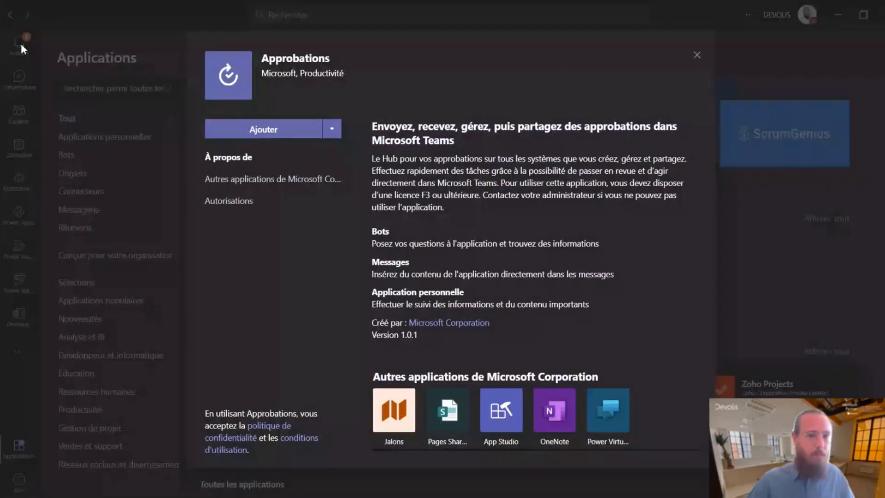
click(264, 129)
click(579, 264)
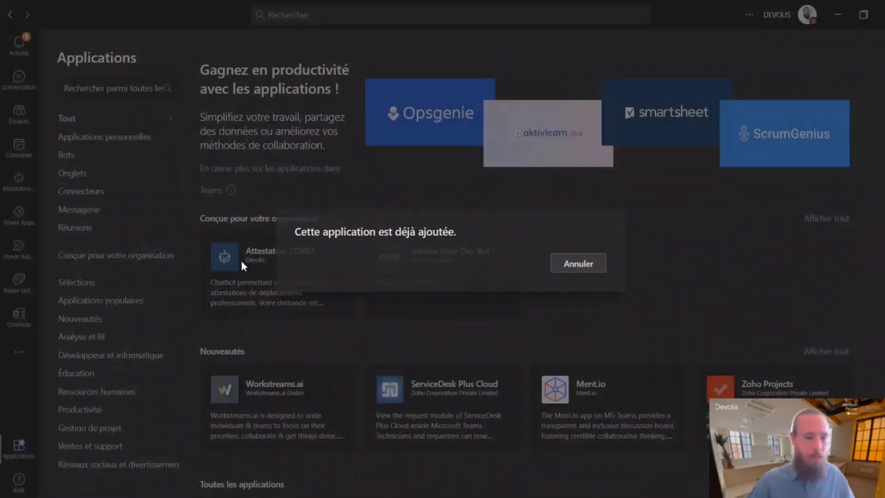
Reopen the Approbations app from the list of additional apps and try again to add it.
click(20, 354)
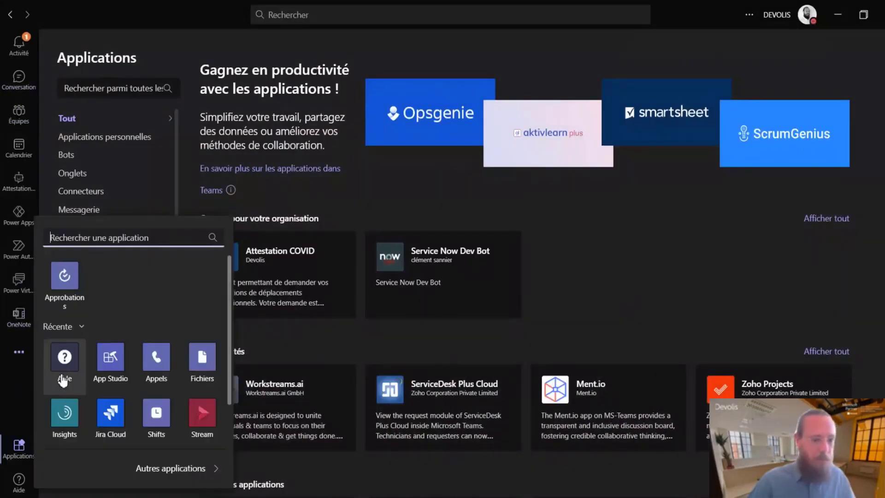
click(67, 286)
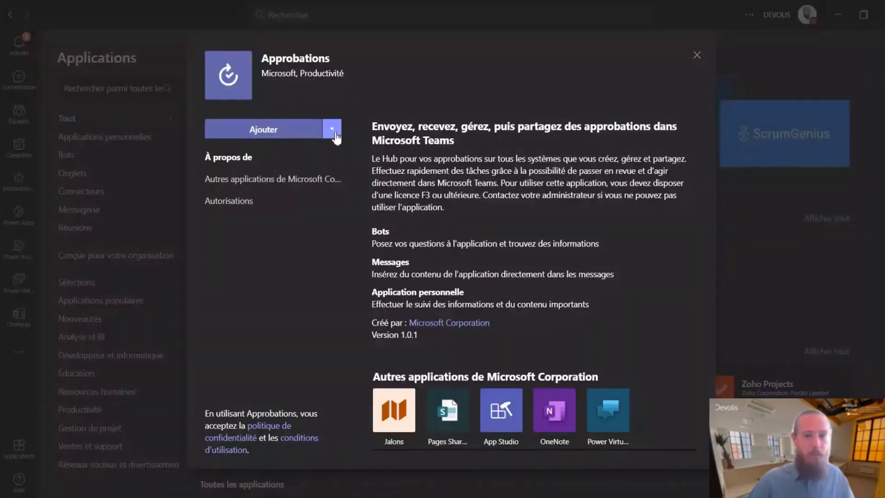
click(334, 131)
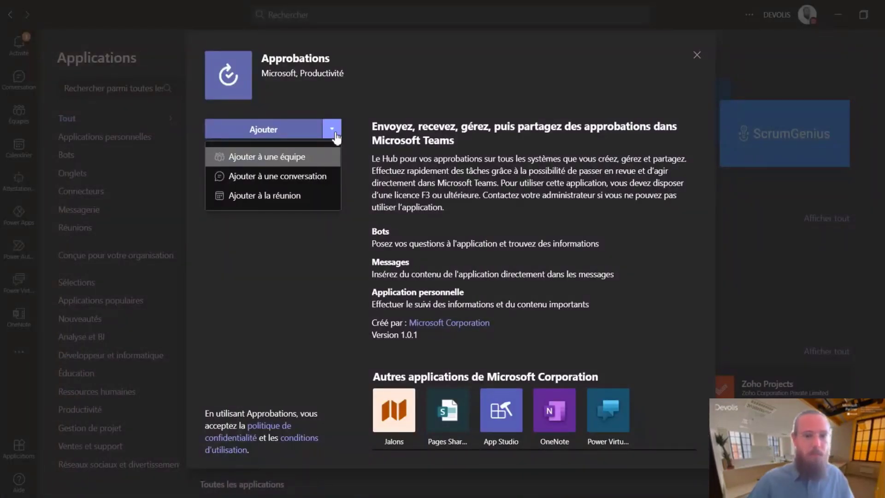
click(283, 126)
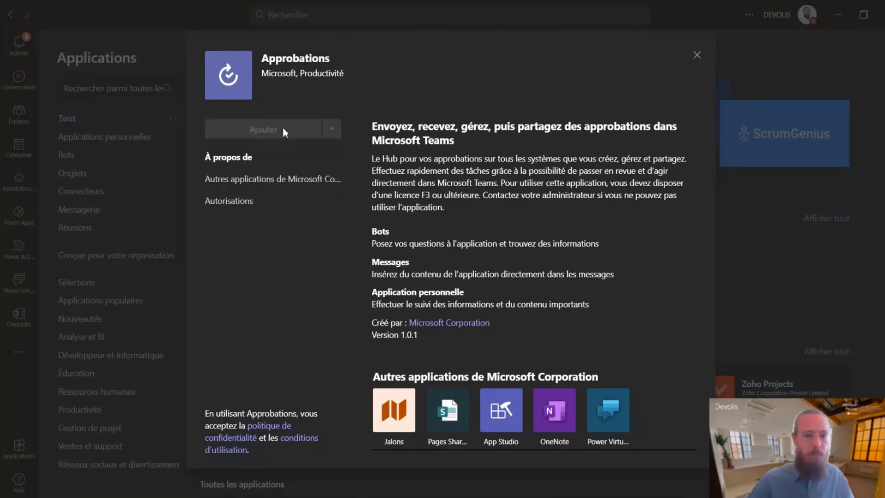
click(581, 270)
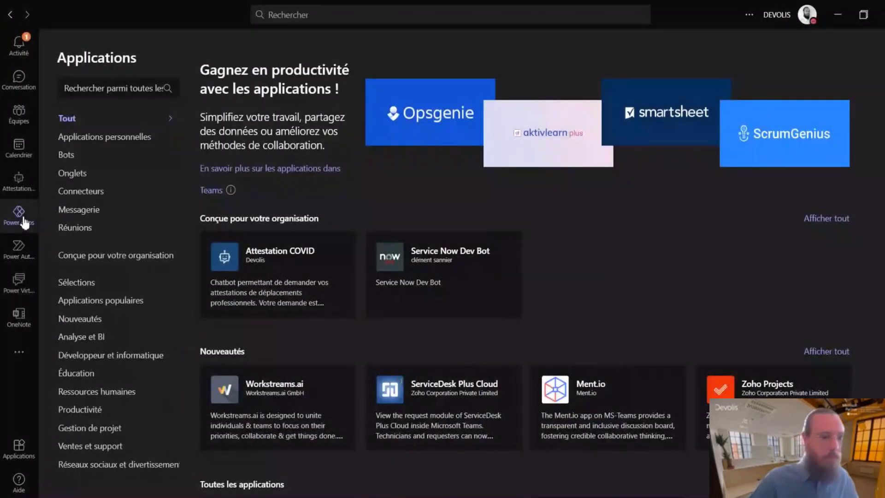
click(24, 115)
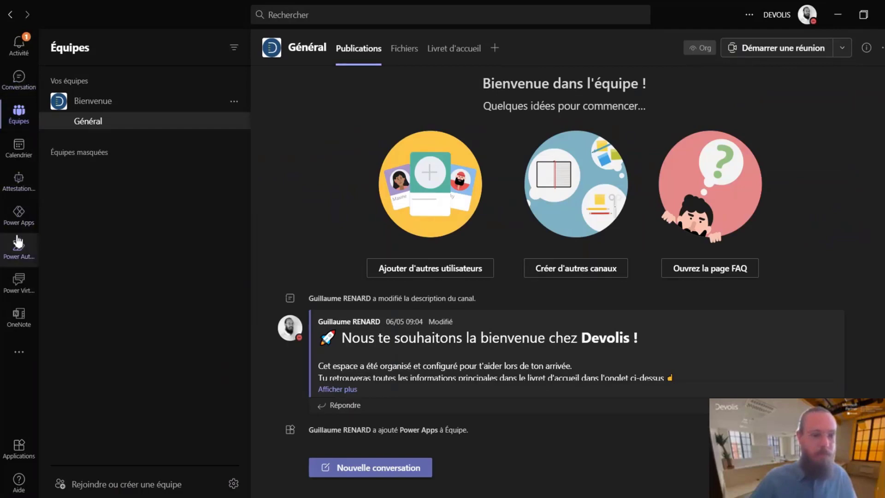
click(19, 189)
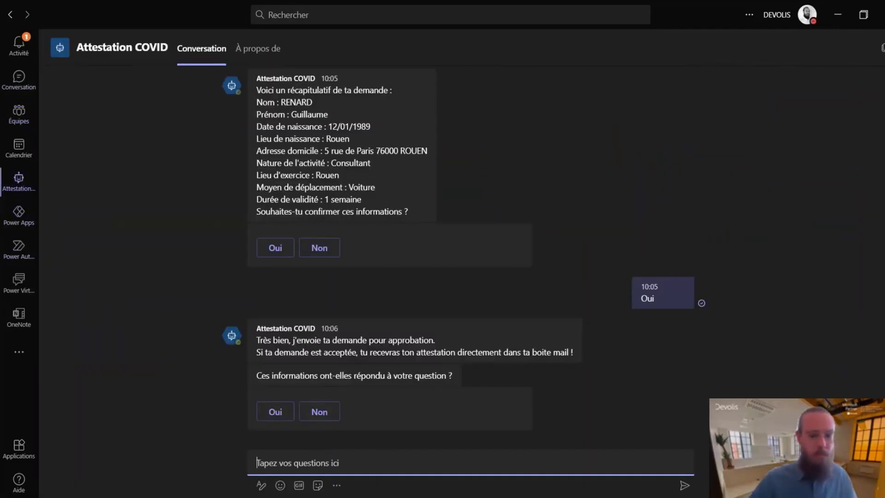
click(21, 188)
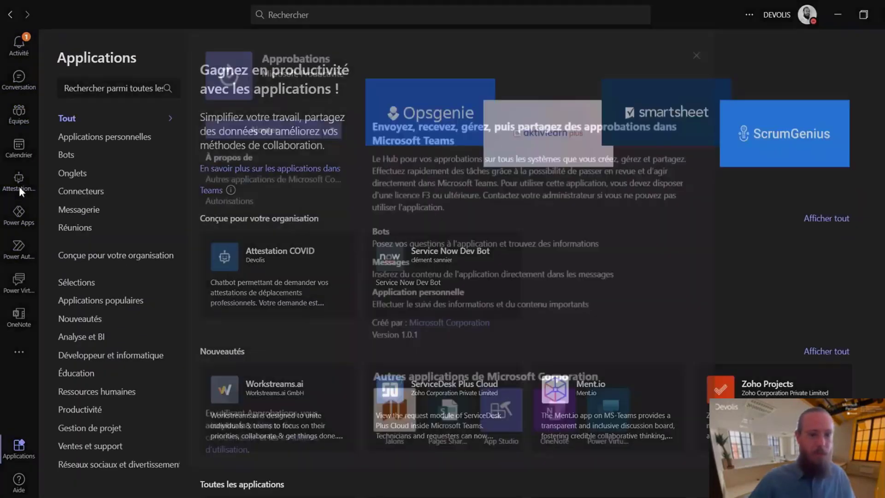
click(678, 57)
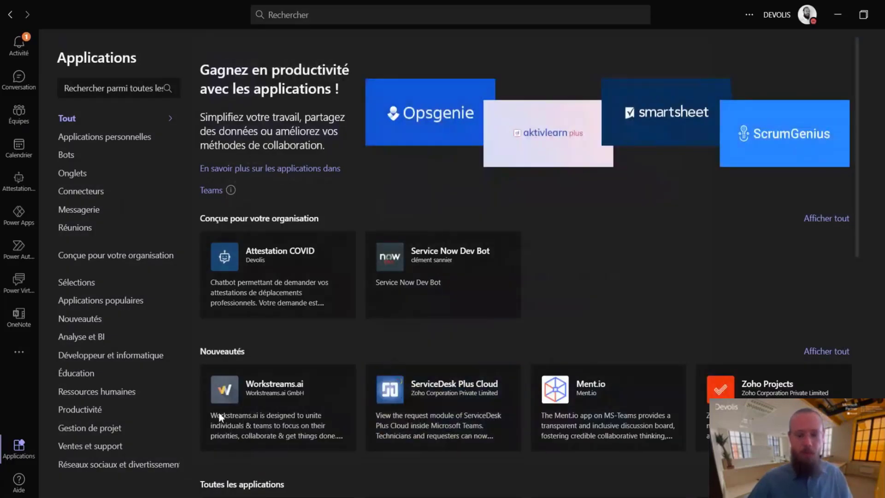
Switch from the Attestation COVID chat to Outlook, open the Microsoft Flow request e-mail and submit an approval without a comment.
click(19, 183)
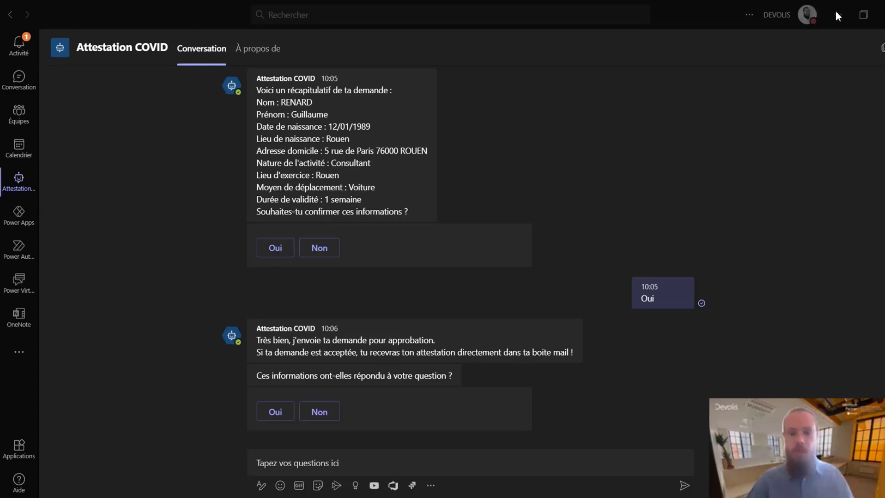
click(438, 297)
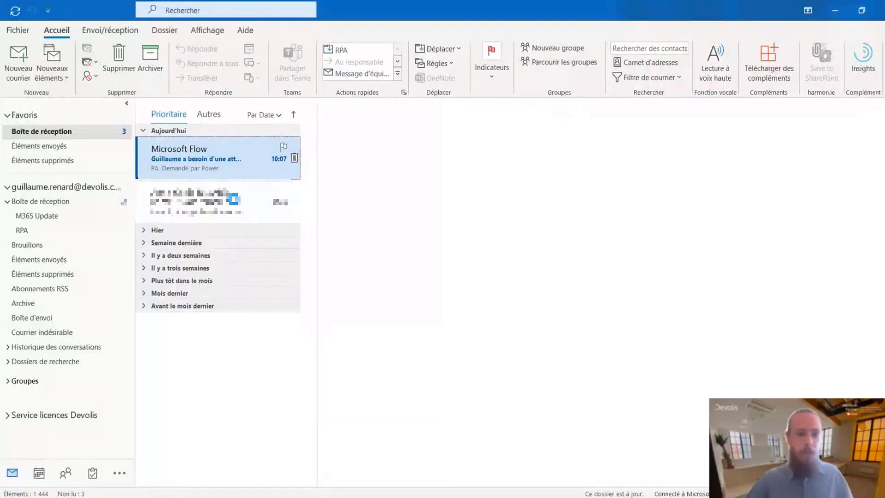
click(204, 164)
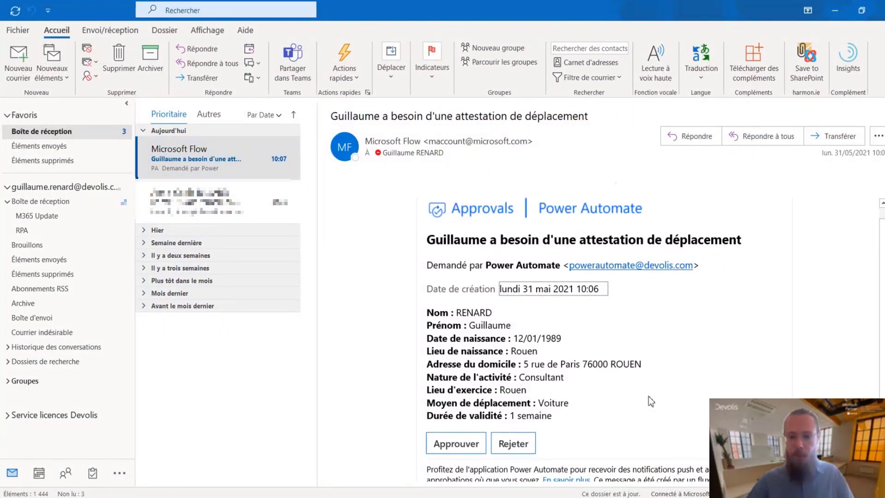
scroll(648, 396, down, 1)
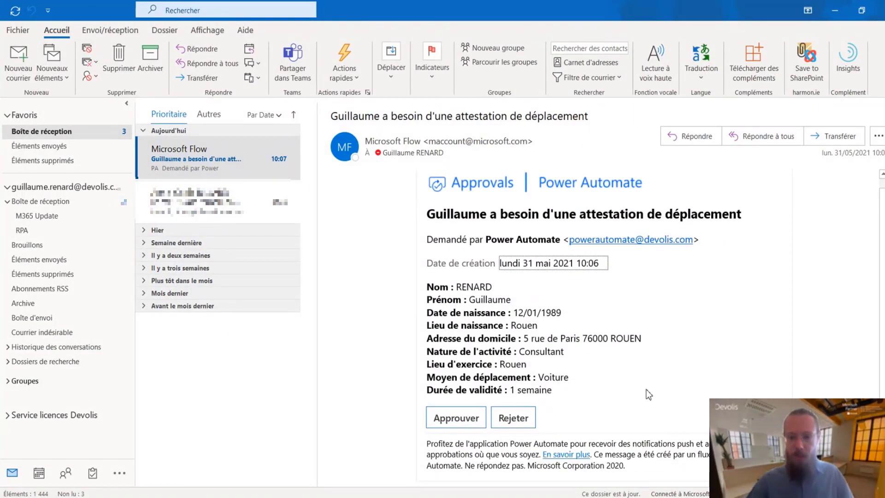
click(457, 418)
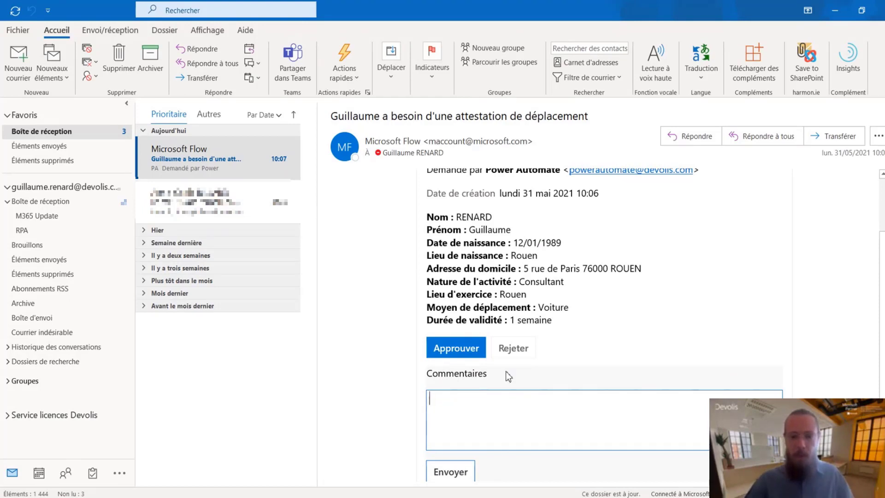
click(460, 473)
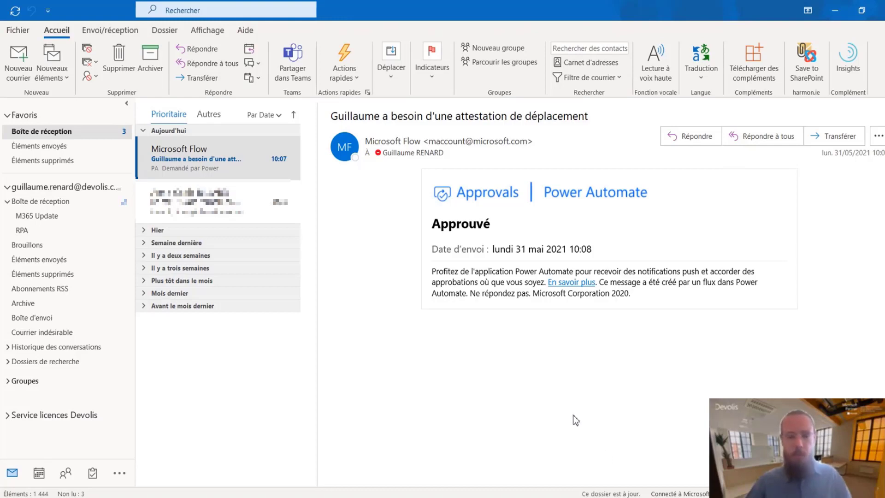
Refresh the mailbox, display the "Attestation déplacement" e-mail from Power Automate and open its PDF attachment.
click(15, 12)
click(170, 159)
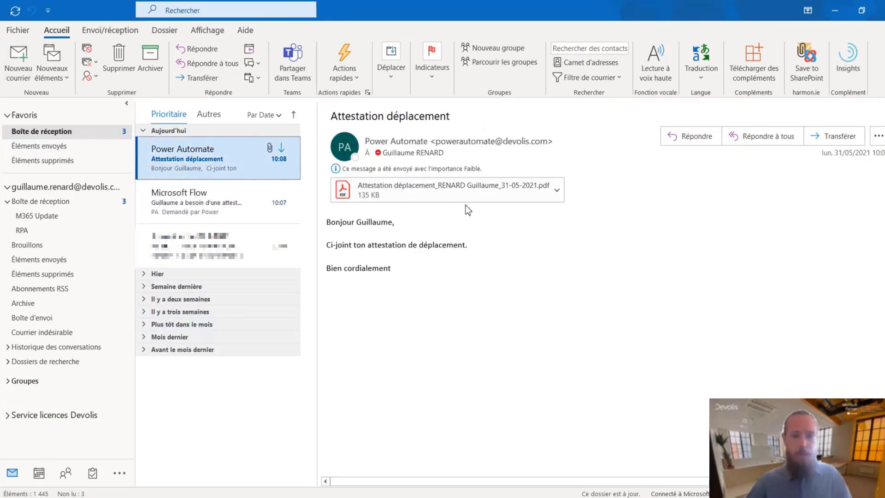
click(458, 189)
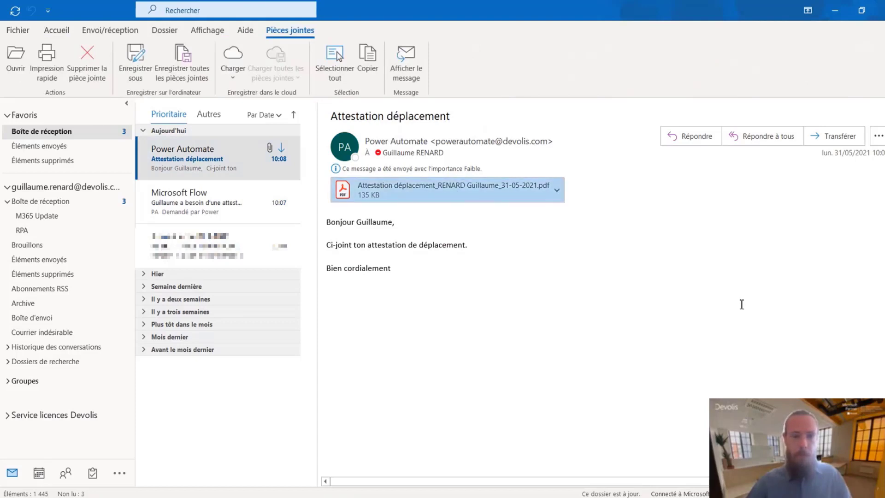
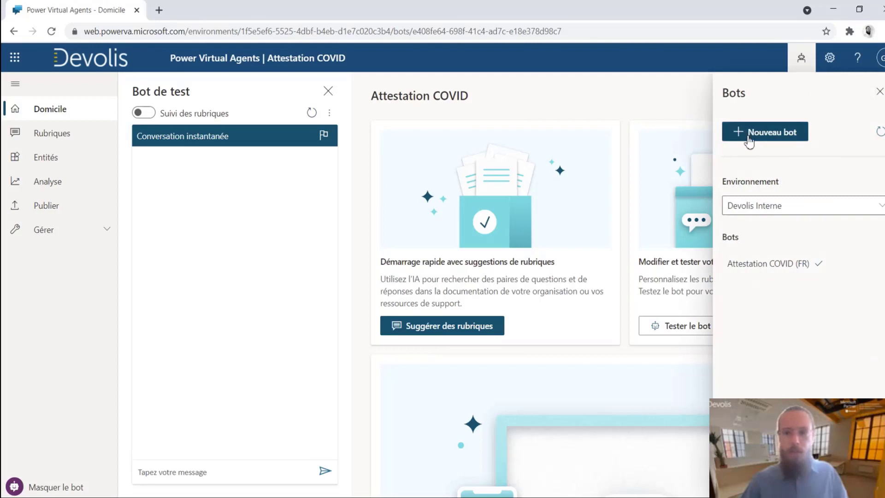
In Power Virtual Agents, close the bots and test panes and open the "Demande attestation déplacement COVID" topic.
click(880, 91)
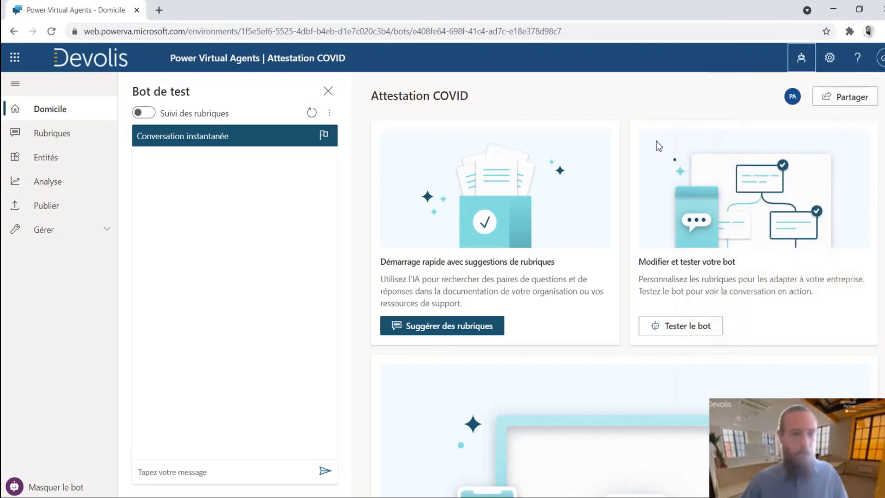
click(328, 91)
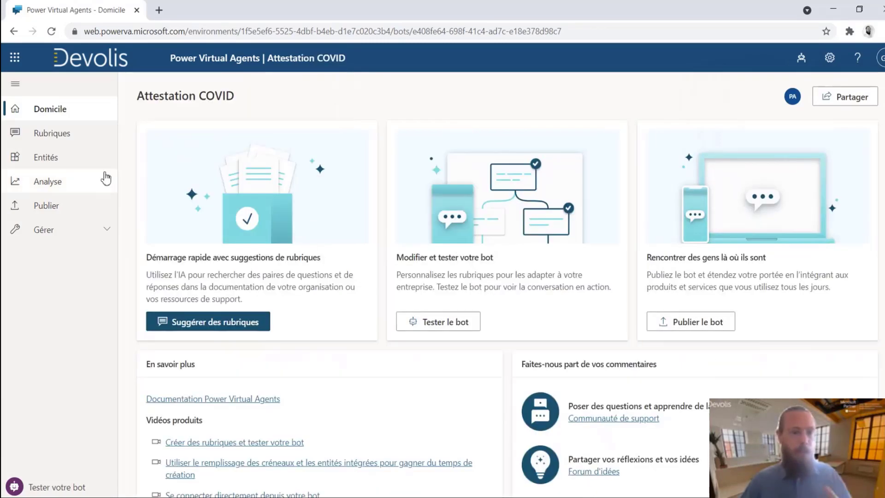
click(52, 133)
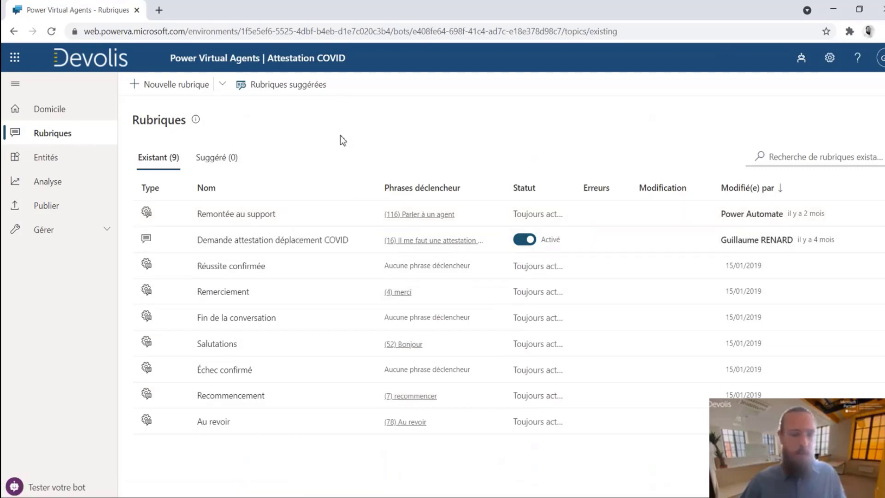
click(237, 241)
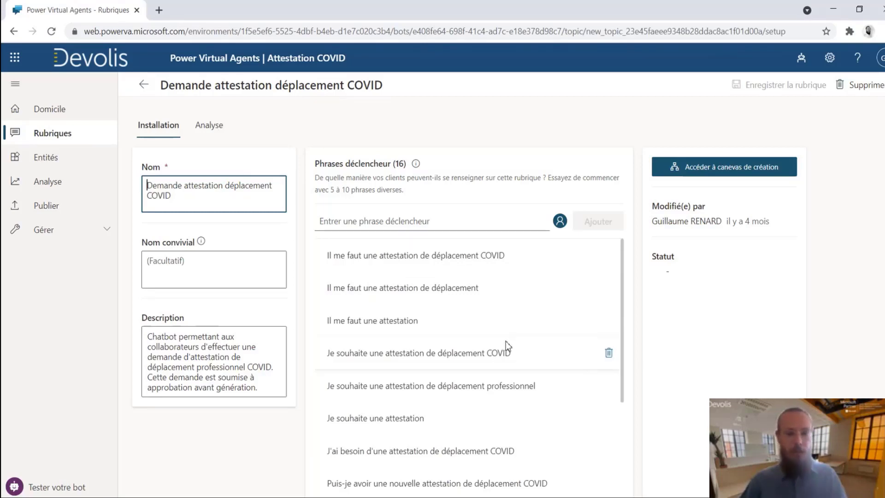
Examine the topic's list of trigger phrases and the field for entering a new phrase.
scroll(506, 341, down, 6)
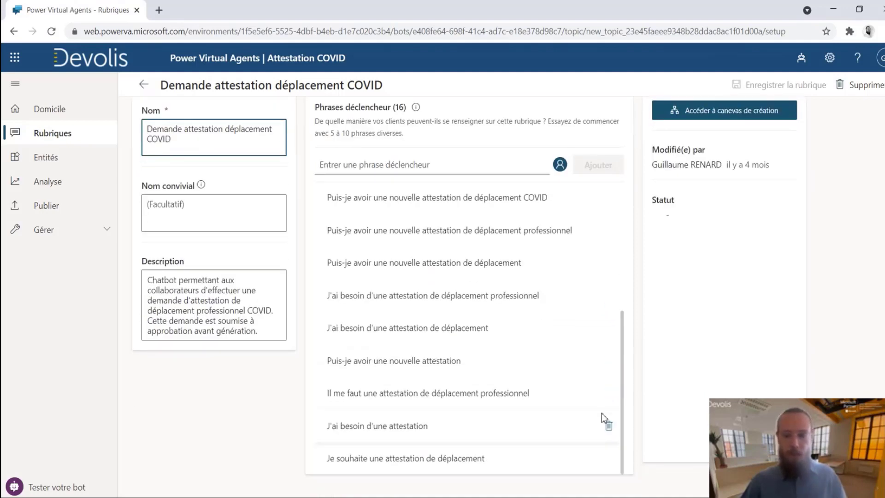
scroll(537, 459, up, 5)
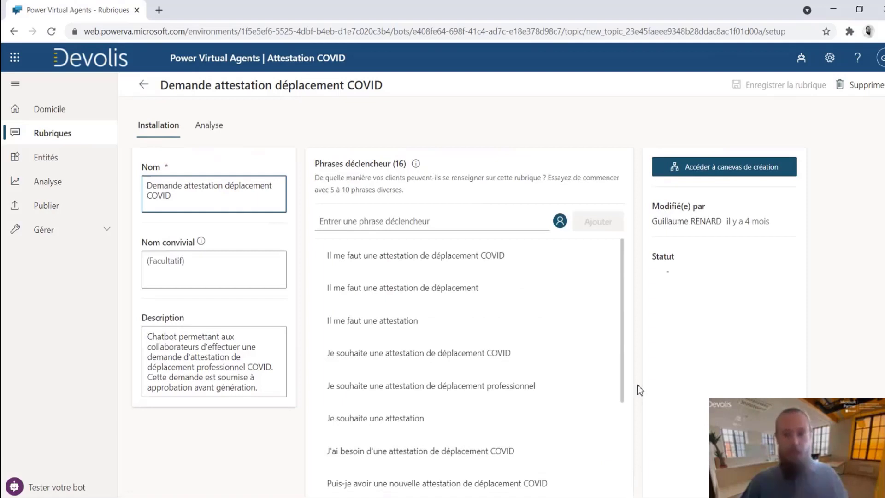
click(637, 382)
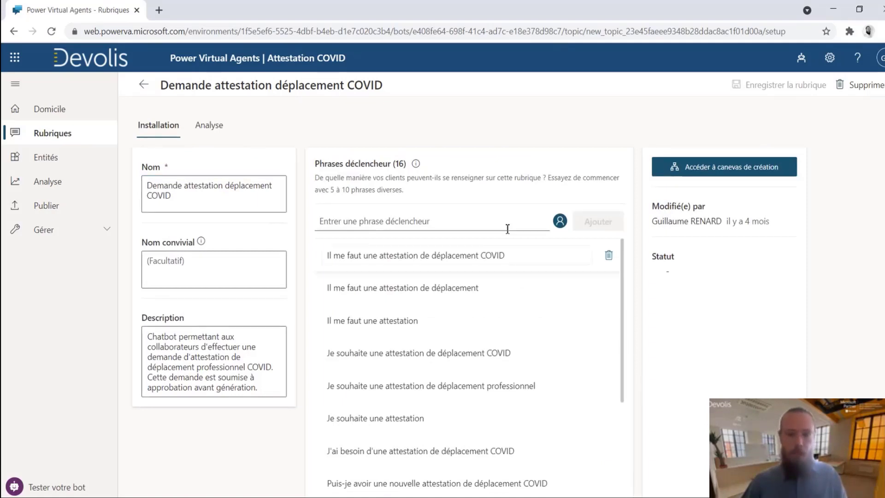
click(505, 224)
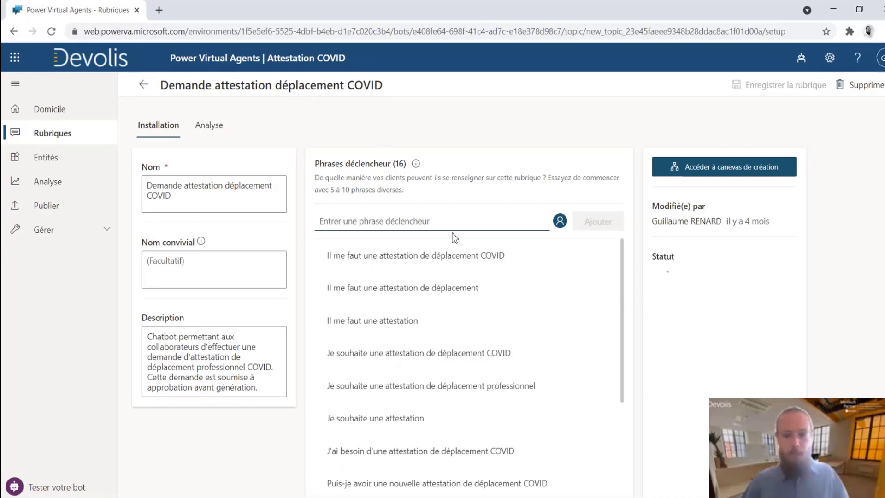
scroll(505, 310, down, 3)
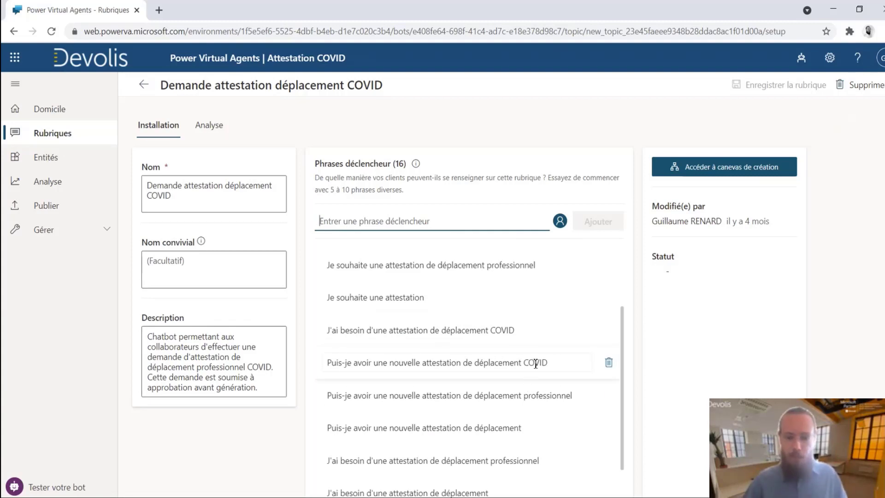
scroll(535, 368, up, 3)
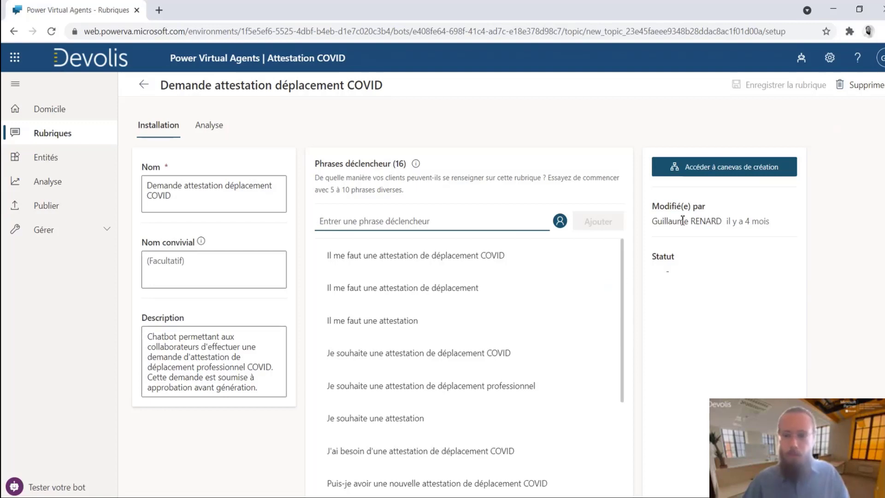
Open the topic's authoring canvas and review the conversation flow from the trigger phrases through the questions, conditions and confirmation messages.
click(706, 173)
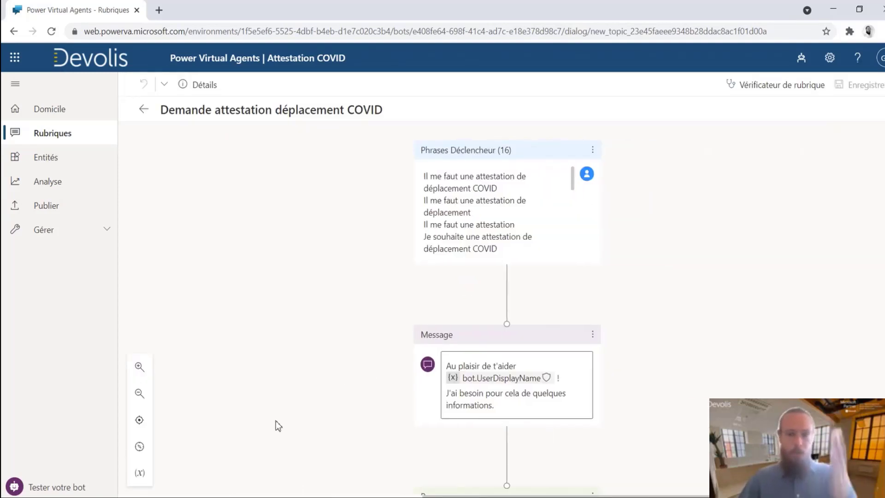
click(139, 393)
click(139, 393)
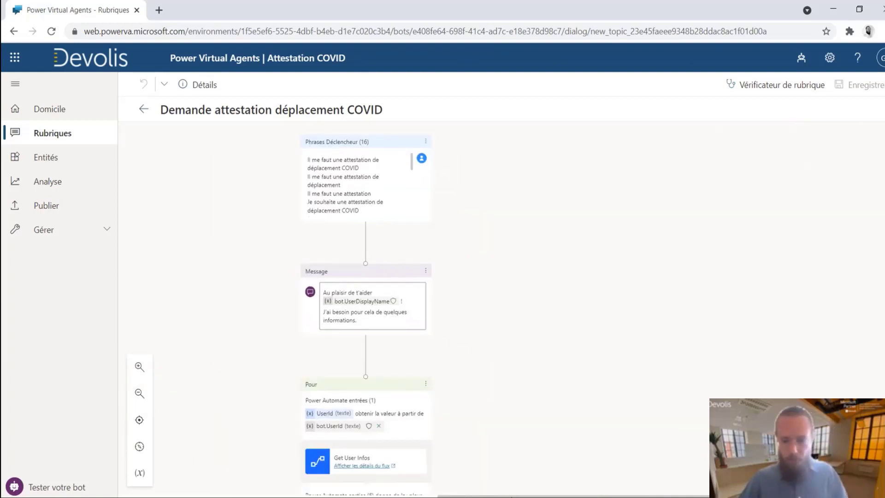
scroll(420, 485, left, 5)
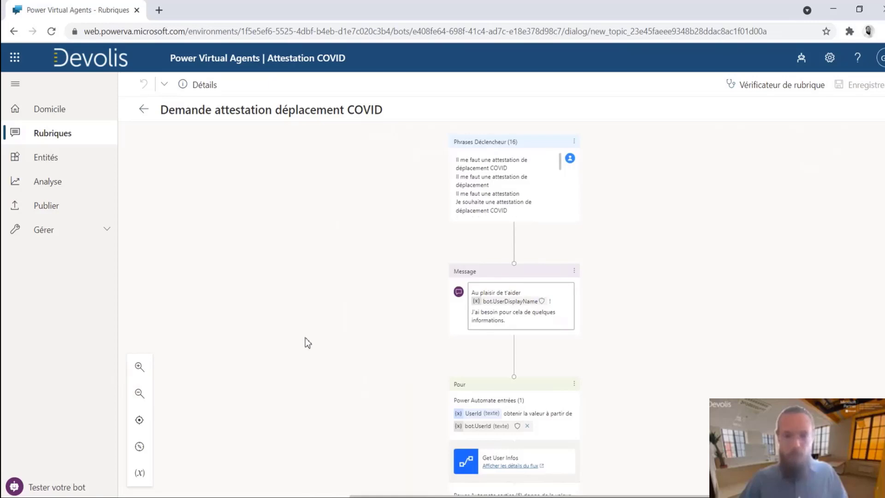
click(140, 393)
scroll(263, 331, down, 3)
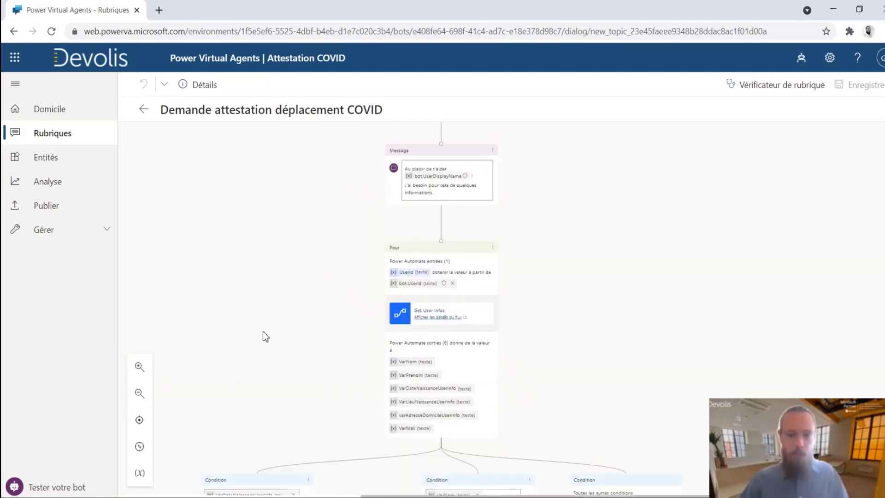
scroll(263, 331, down, 15)
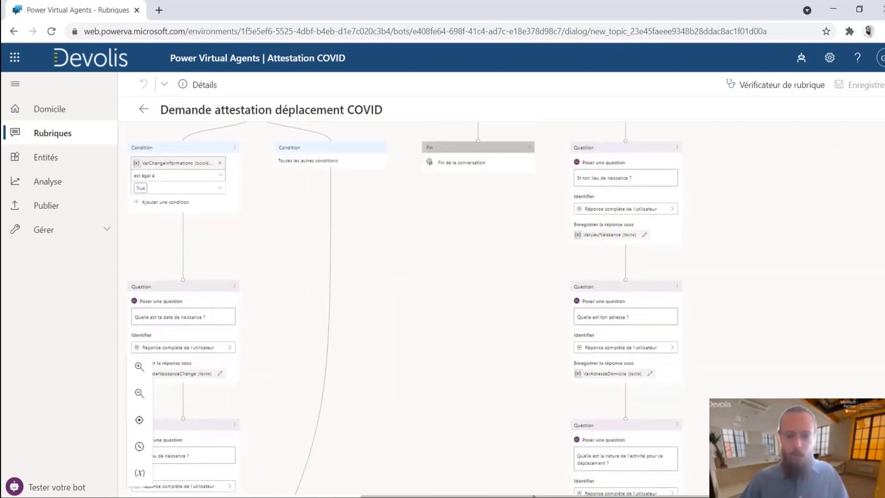
scroll(432, 275, left, 2)
scroll(409, 235, down, 10)
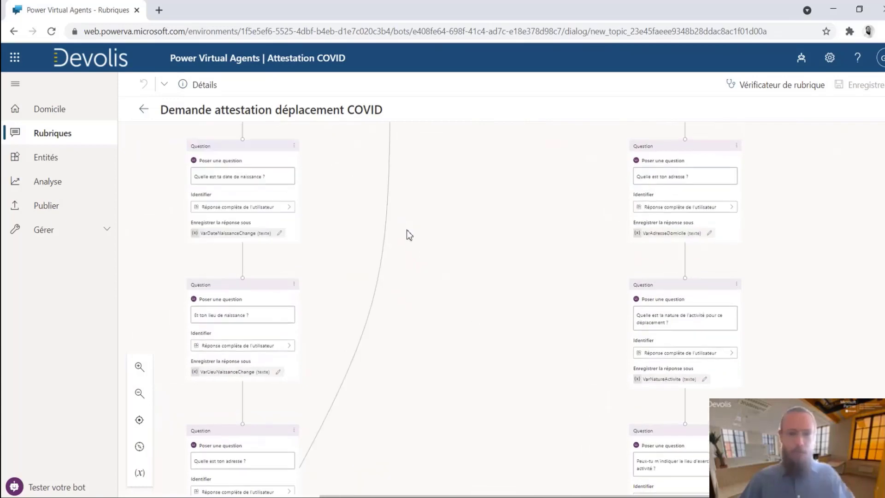
scroll(354, 290, down, 10)
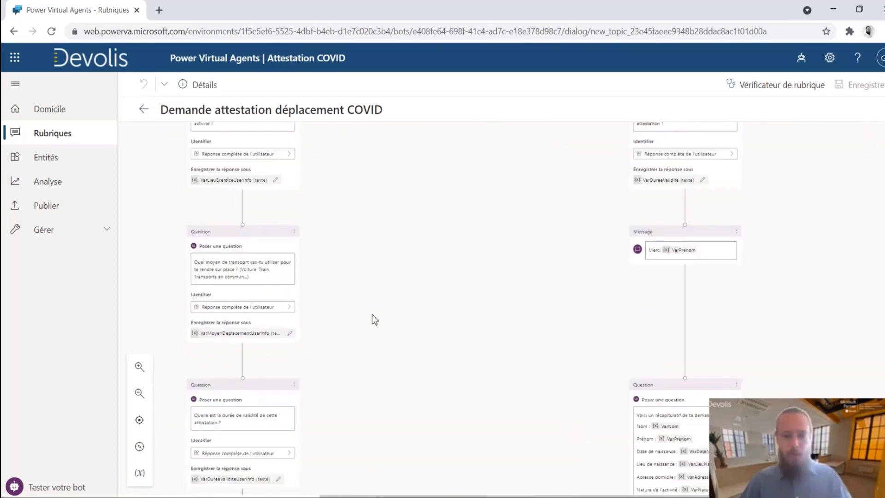
scroll(484, 410, down, 3)
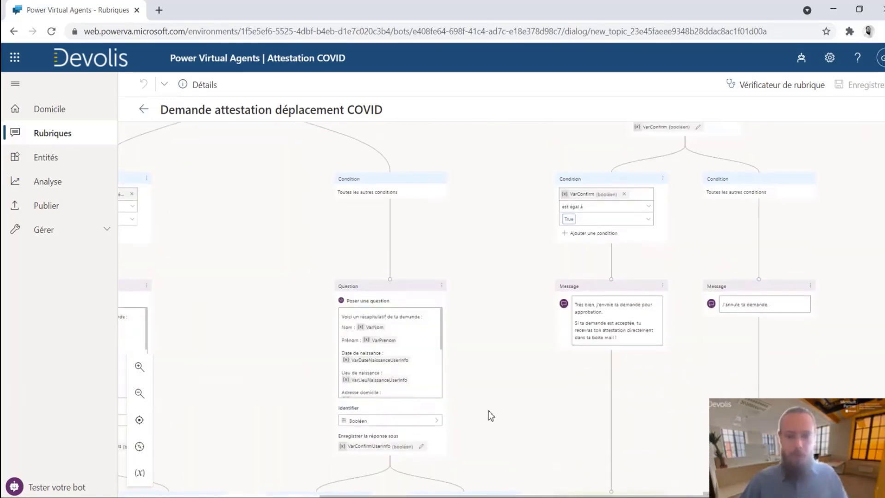
scroll(472, 378, up, 20)
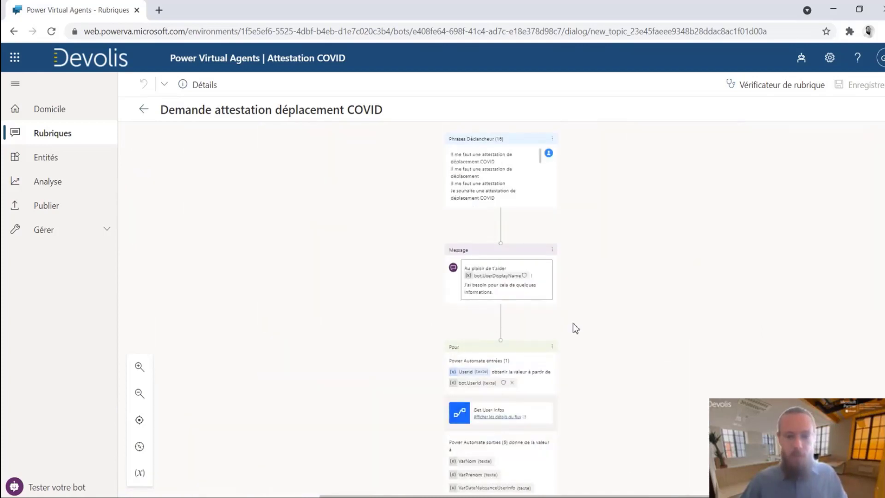
Open the details of the Get User Infos flow from its action node and open the flow for editing in Power Automate.
click(140, 367)
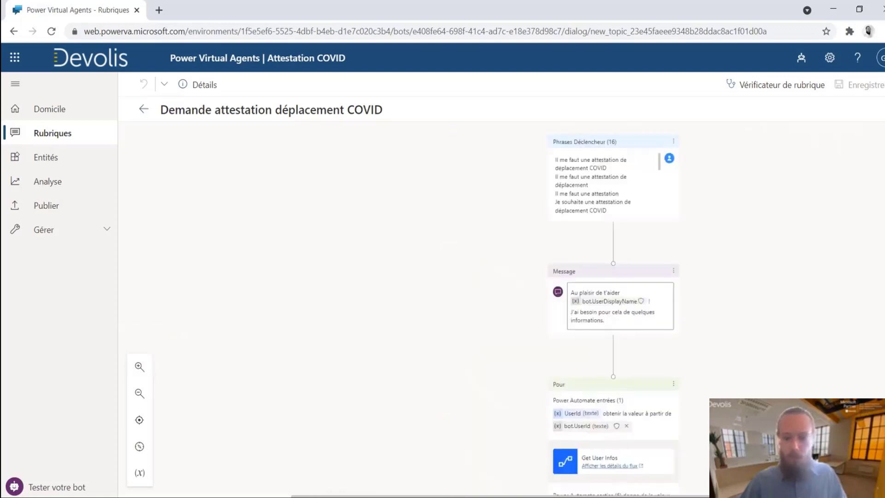
scroll(582, 475, right, 3)
scroll(376, 367, down, 3)
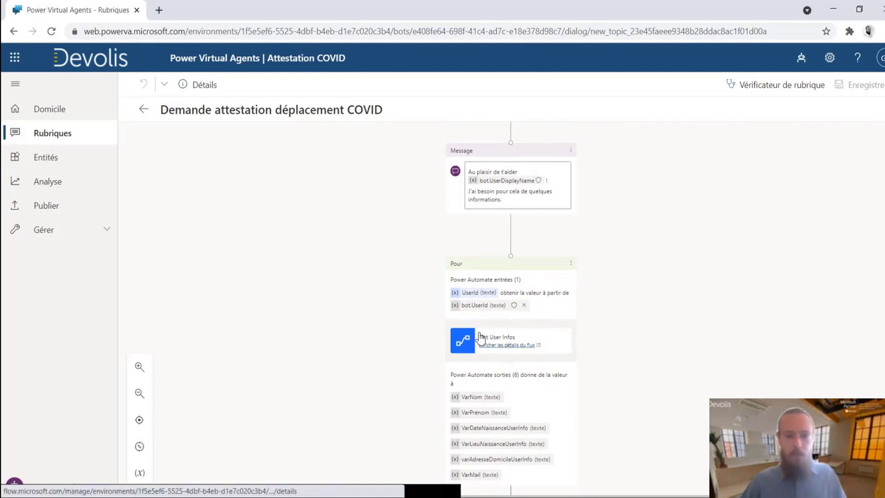
click(507, 347)
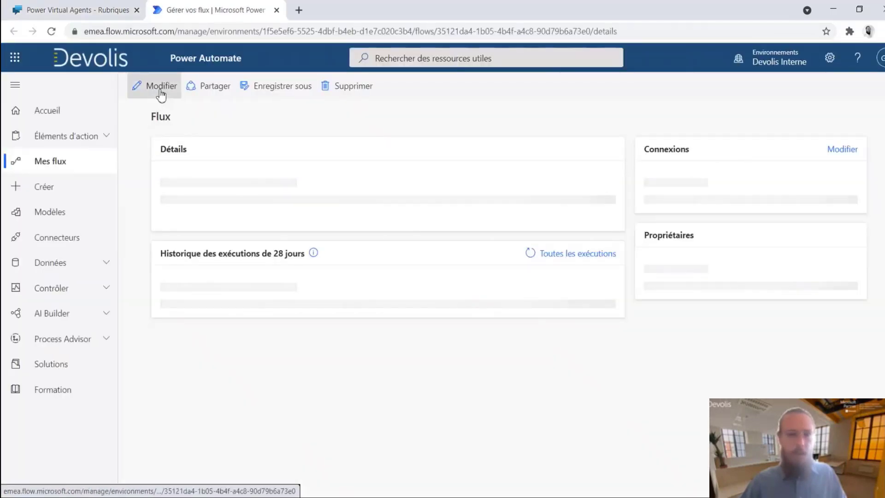
click(159, 87)
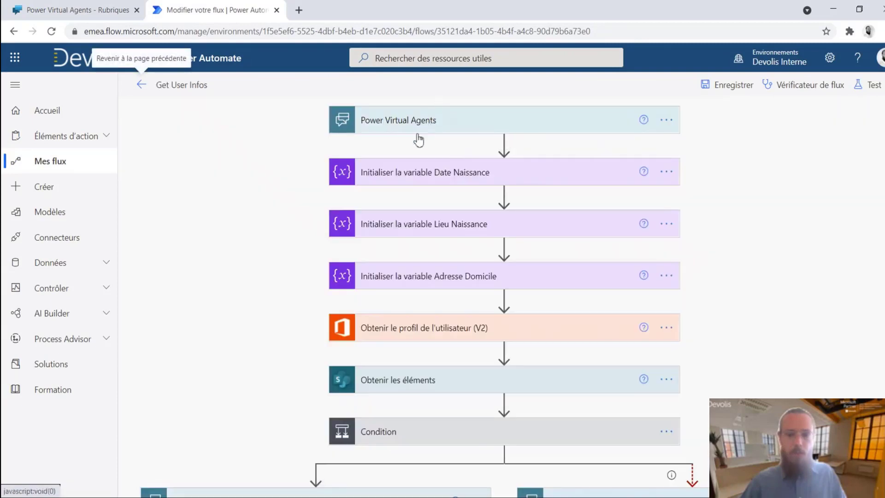
Examine the inputs of the flow's Power Virtual Agents trigger, collapse it and return to the topic's authoring canvas.
click(436, 127)
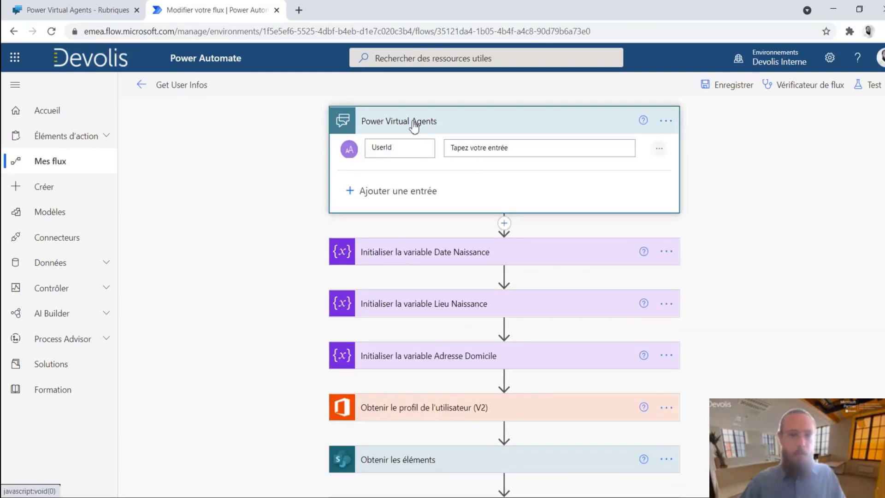
click(413, 127)
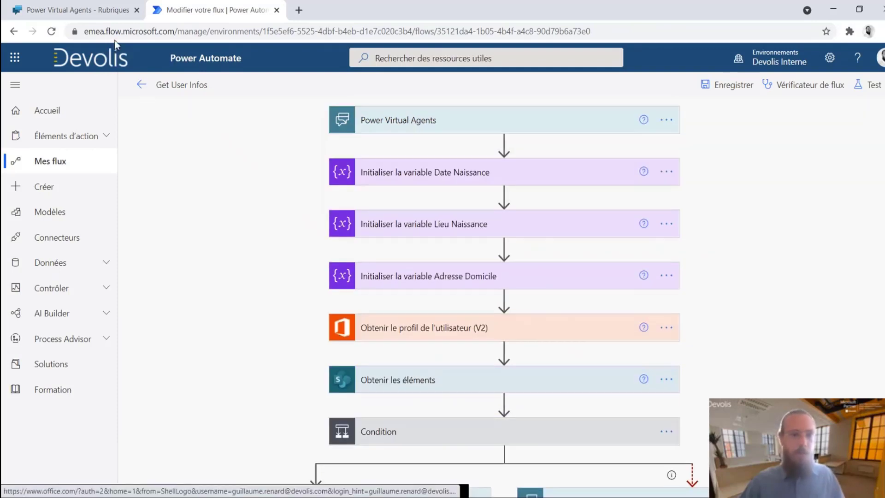
click(99, 15)
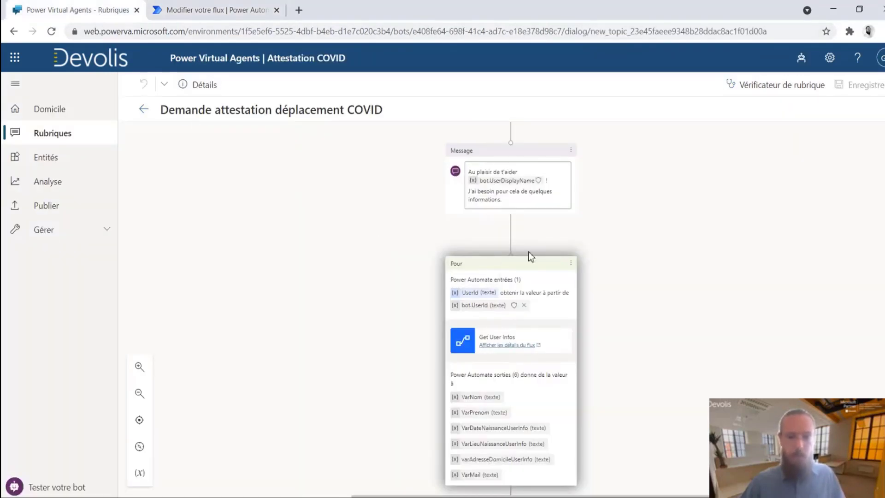
Switch to the Get User Infos flow in Power Automate and expand its user profile and SharePoint get-items actions to inspect their settings.
scroll(408, 241, up, 3)
scroll(422, 322, down, 3)
click(240, 14)
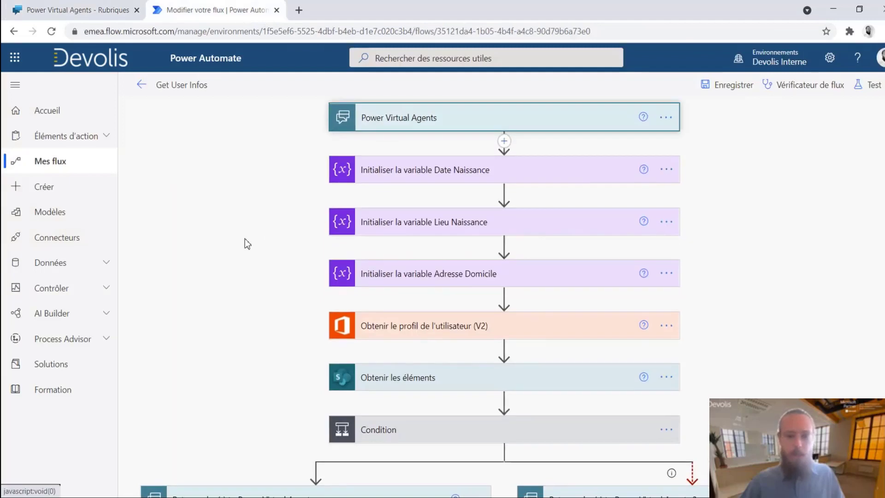
scroll(245, 239, down, 2)
click(391, 259)
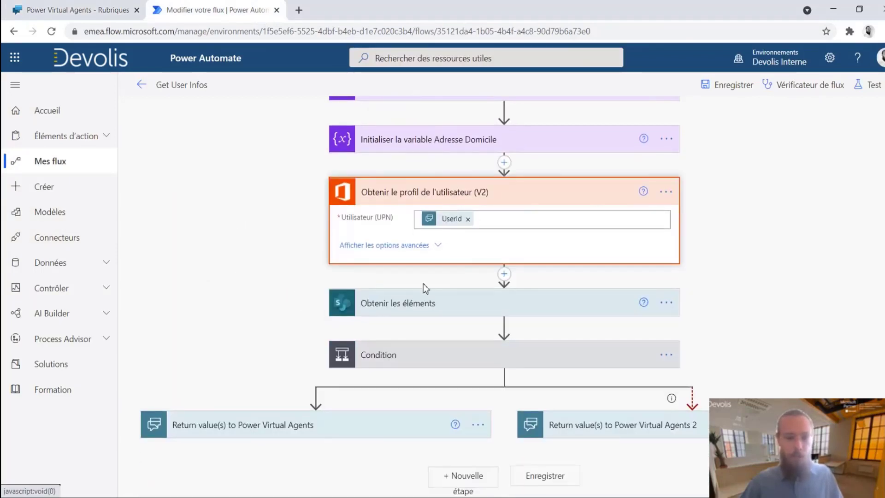
click(419, 310)
scroll(206, 303, down, 3)
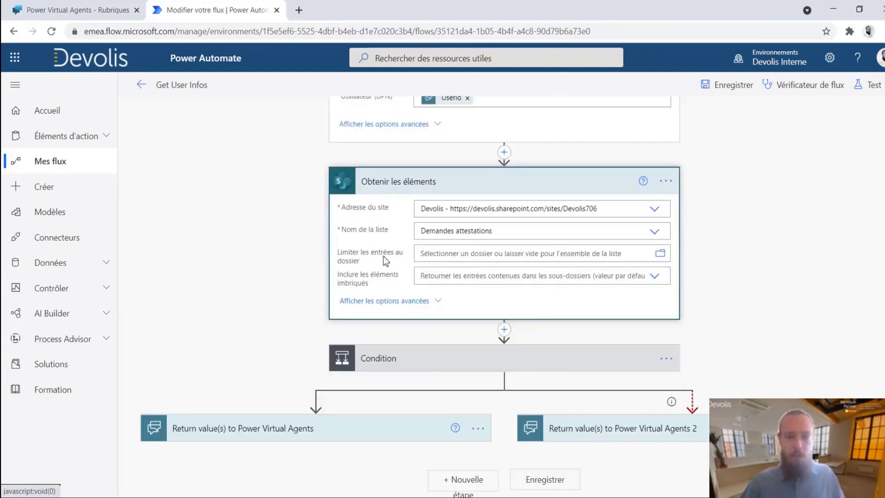
Expand the flow's Condition and examine its expression and the actions in the Si Oui branch.
click(403, 369)
scroll(243, 350, down, 8)
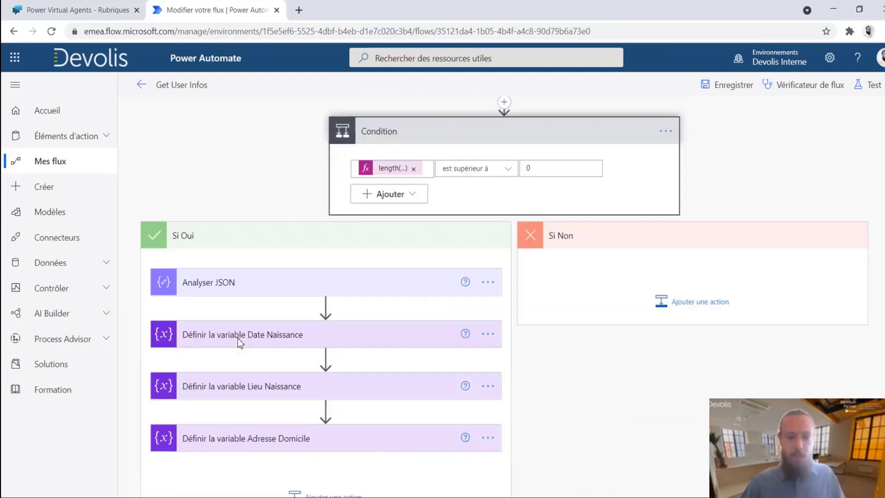
scroll(346, 258, up, 3)
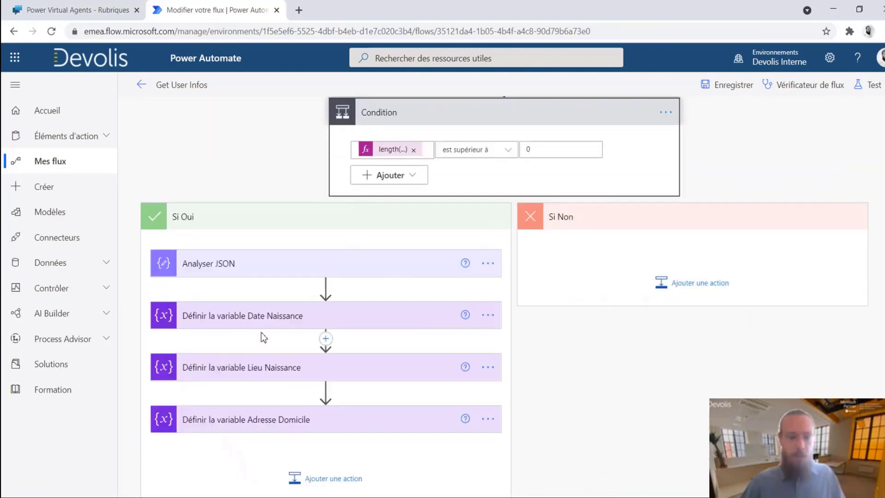
scroll(276, 268, down, 3)
scroll(276, 356, down, 1)
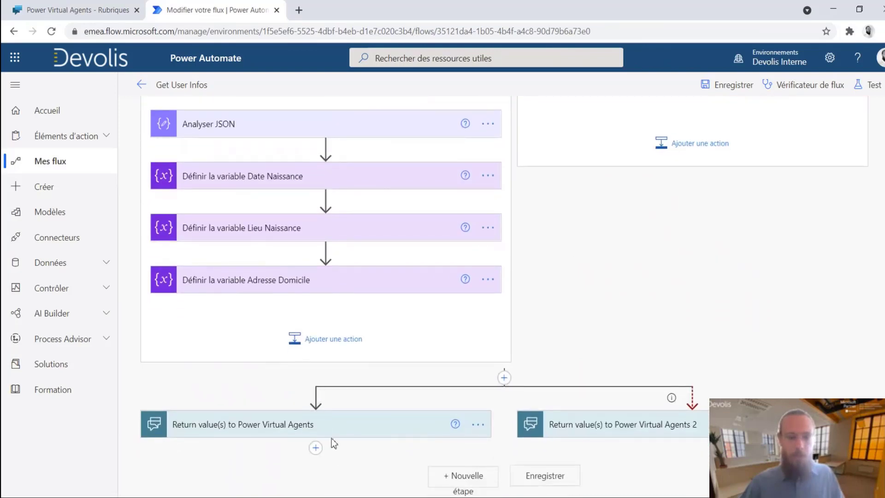
Expand both Return value(s) to Power Virtual Agents actions and compare the output variables they send back to the chatbot.
click(347, 437)
scroll(369, 433, down, 4)
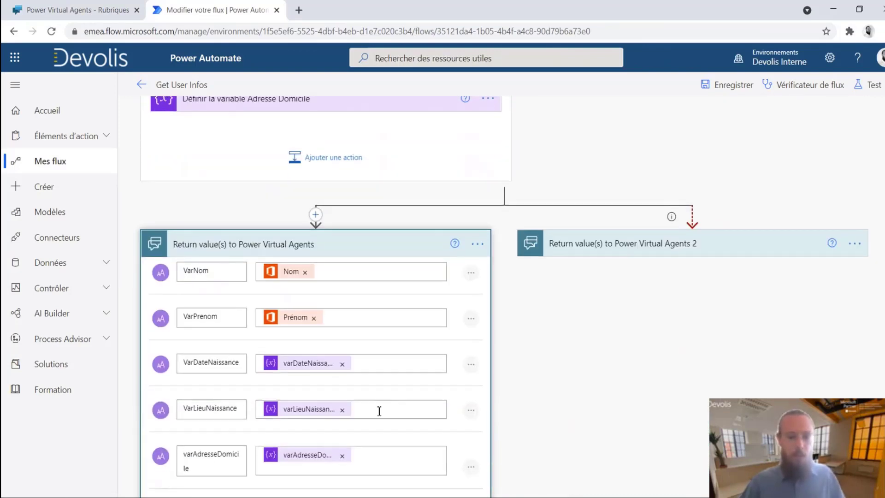
scroll(379, 410, down, 3)
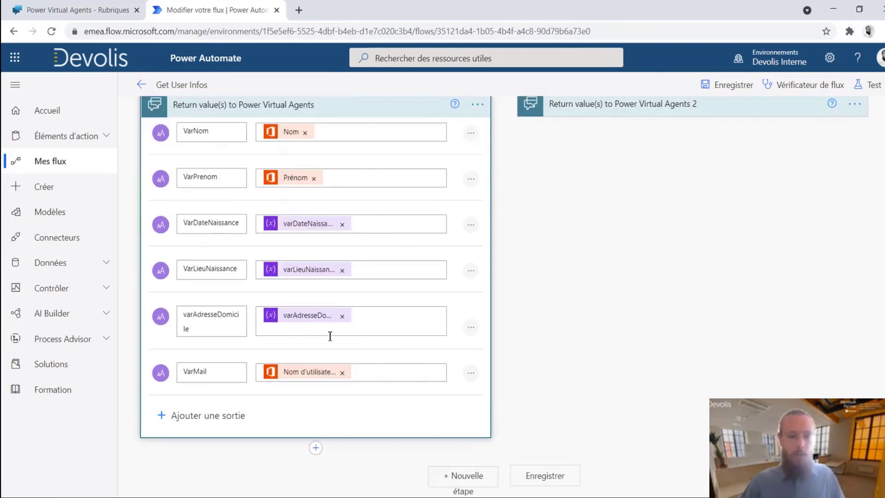
scroll(330, 336, up, 3)
scroll(343, 223, down, 1)
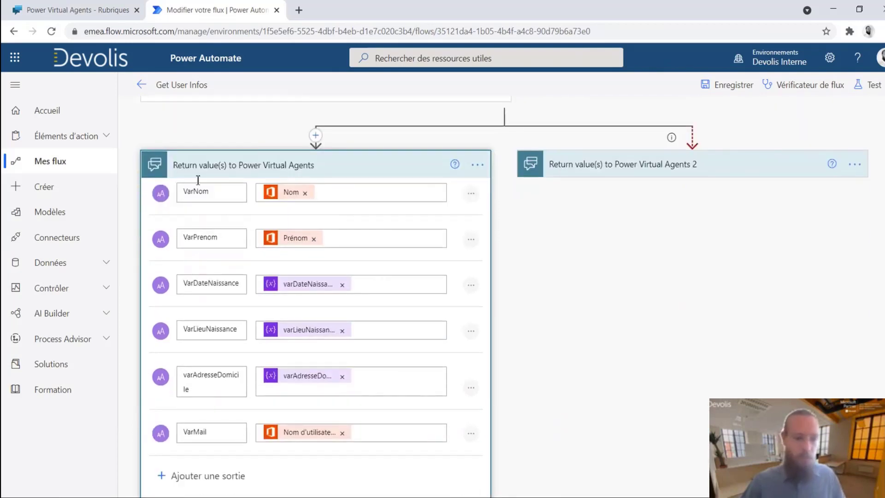
scroll(317, 428, up, 4)
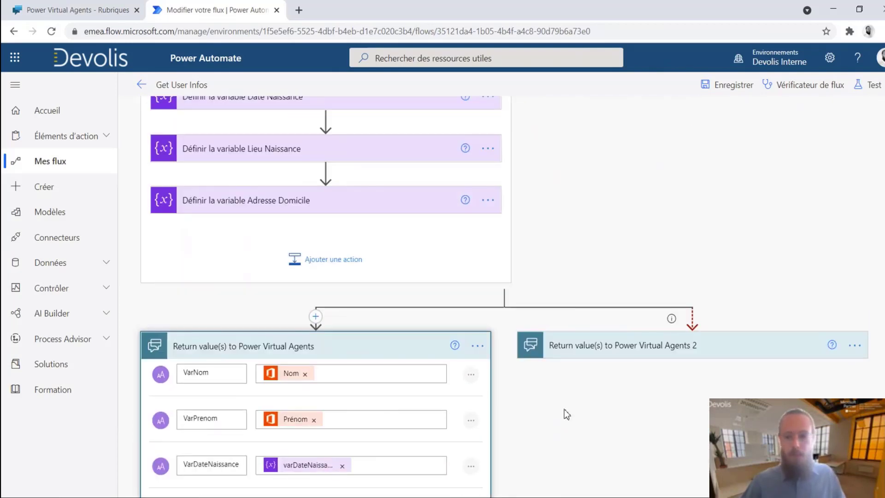
click(613, 347)
scroll(508, 385, down, 4)
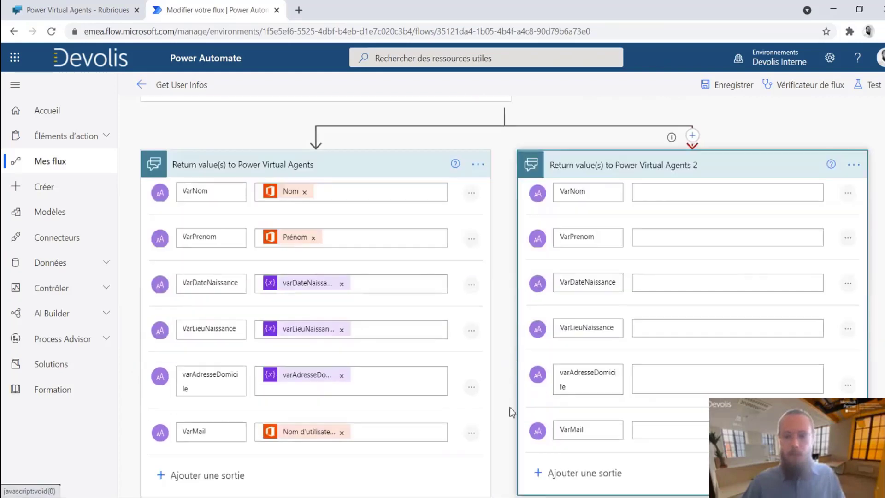
Return to the topic's authoring canvas in Power Virtual Agents and examine the three condition branches below the Get User Infos action.
click(79, 10)
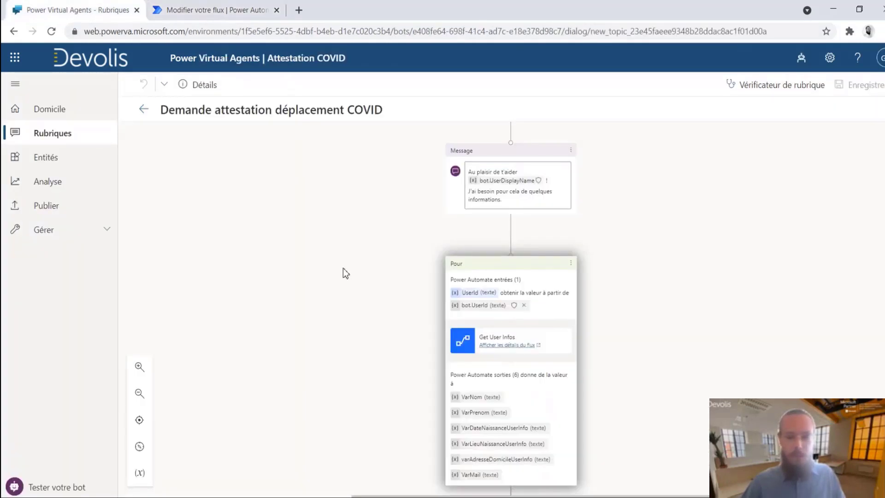
scroll(343, 268, down, 6)
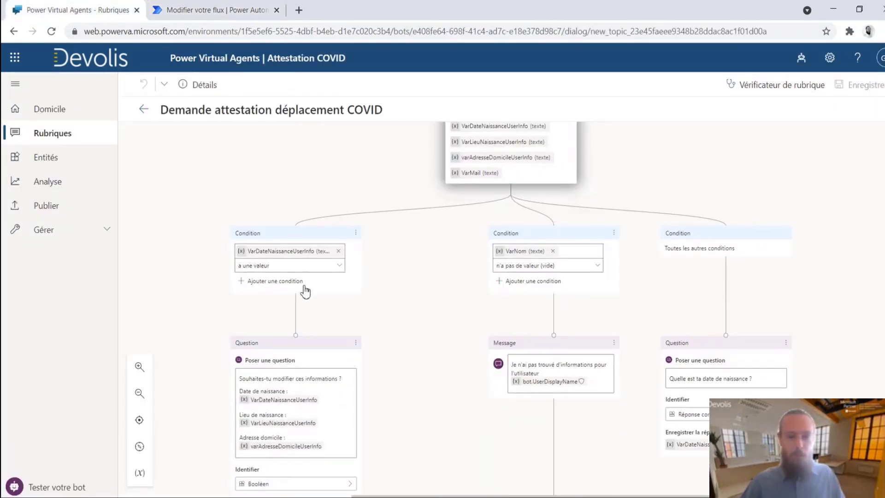
scroll(437, 344, down, 2)
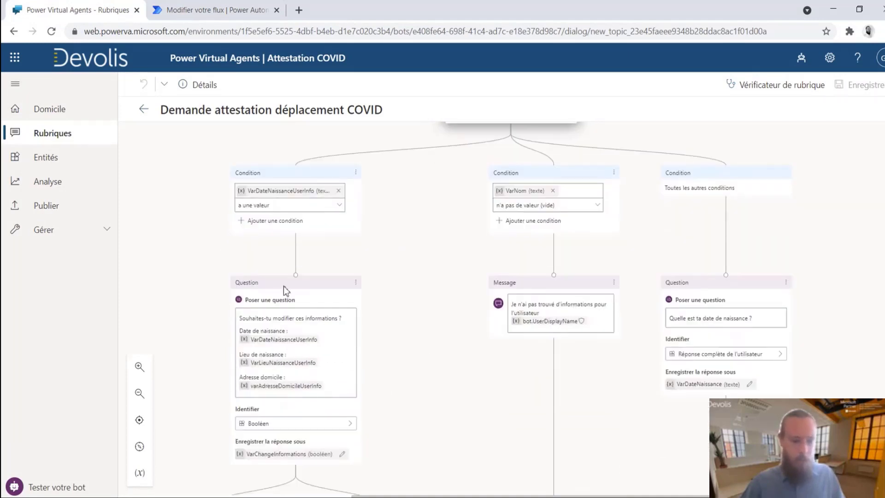
scroll(215, 359, down, 5)
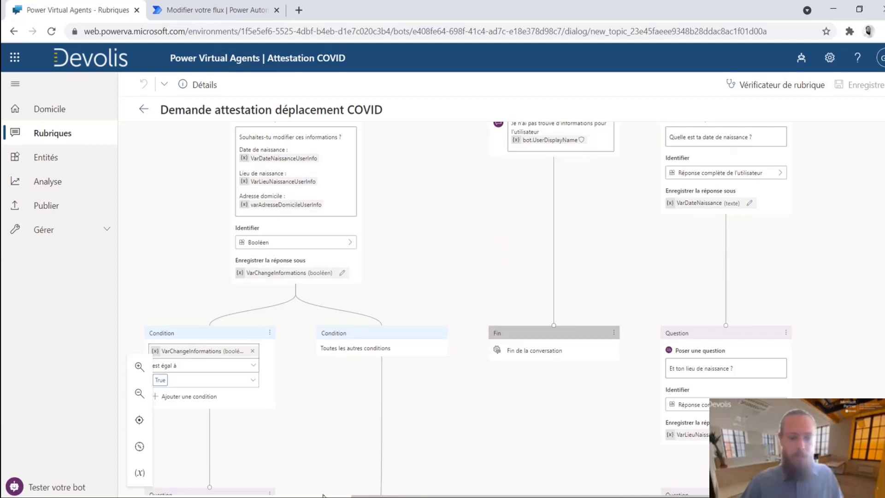
scroll(485, 327, up, 7)
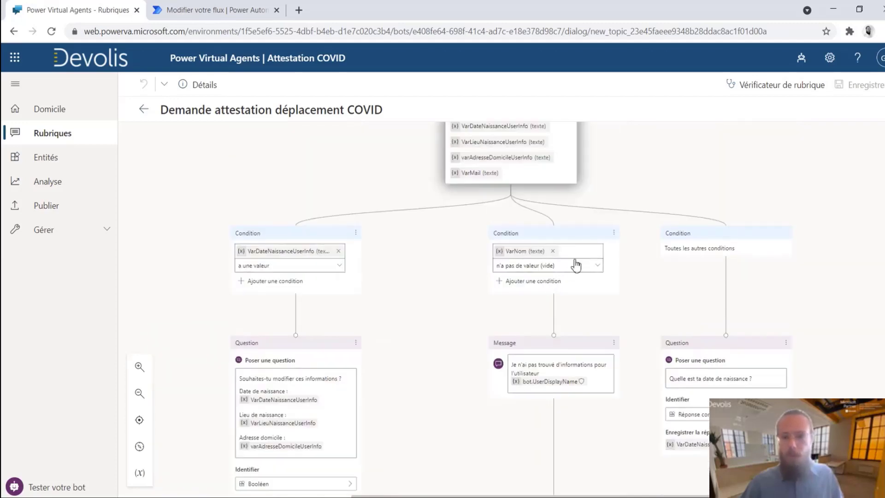
scroll(560, 260, down, 10)
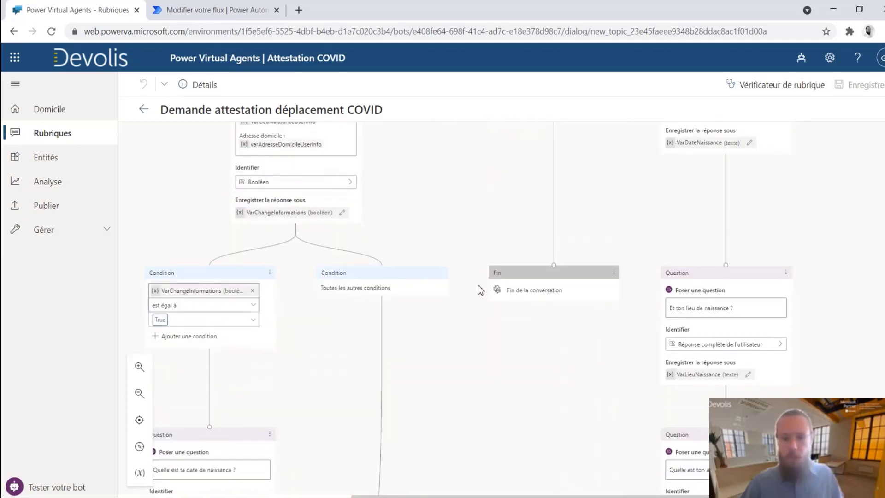
scroll(486, 293, up, 9)
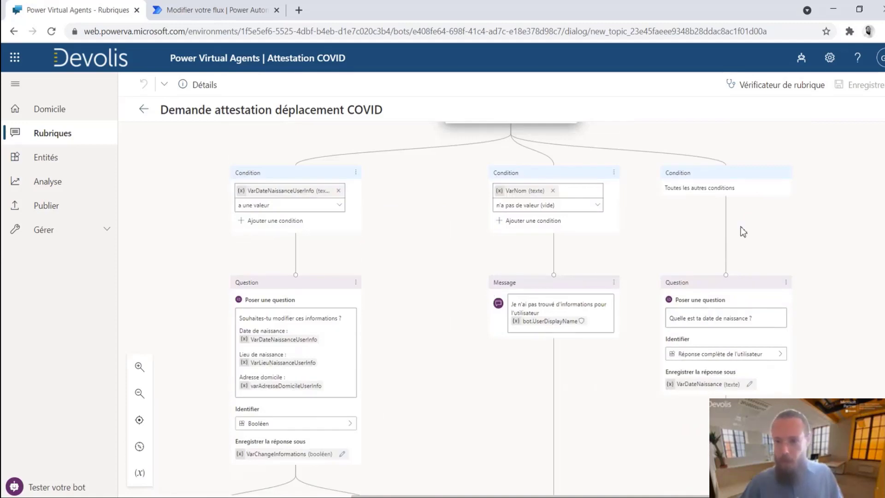
scroll(658, 304, down, 5)
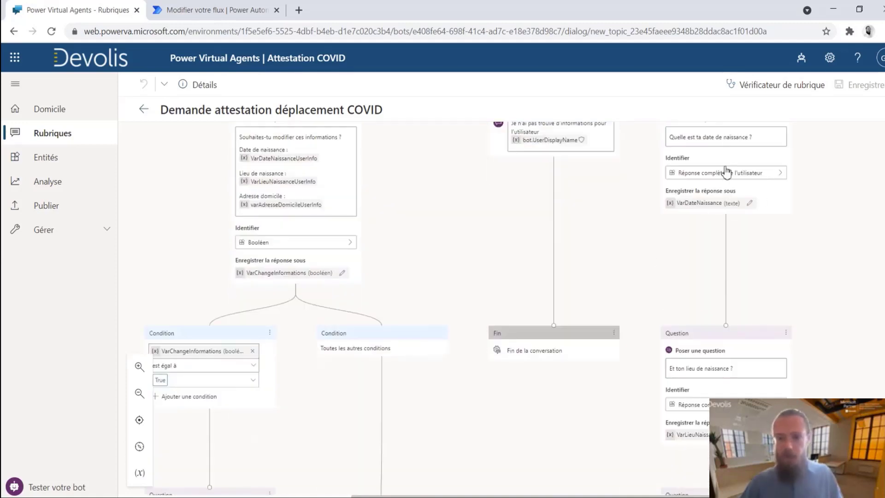
Examine the questions collecting birth details, address and activity, and how the VarChangeInformations branches rejoin at the activity question.
scroll(746, 349, down, 8)
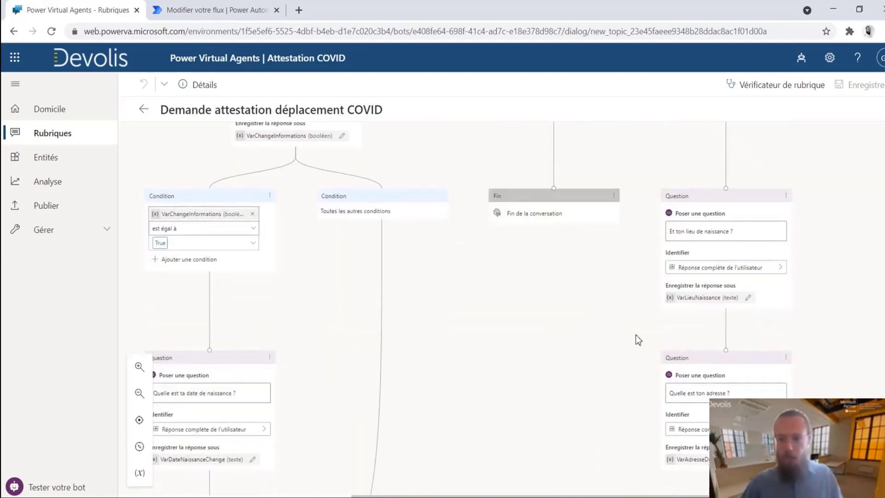
scroll(605, 330, down, 7)
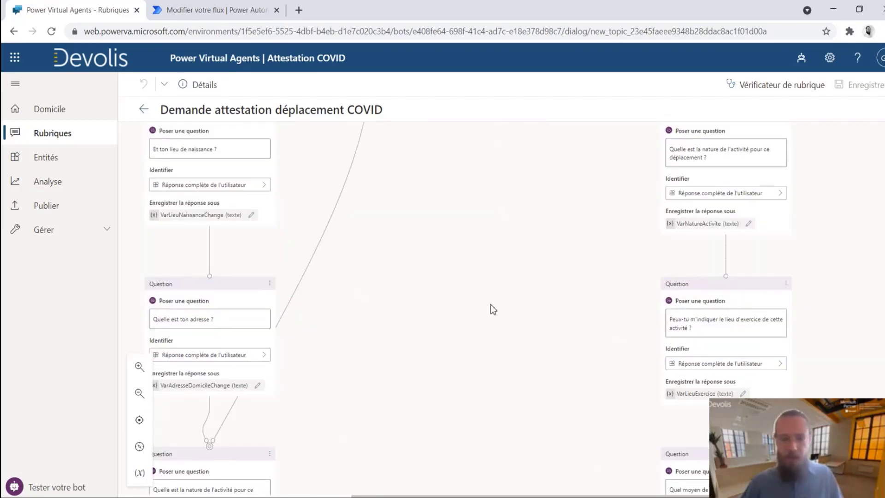
scroll(484, 313, down, 2)
scroll(470, 331, down, 3)
scroll(403, 343, up, 14)
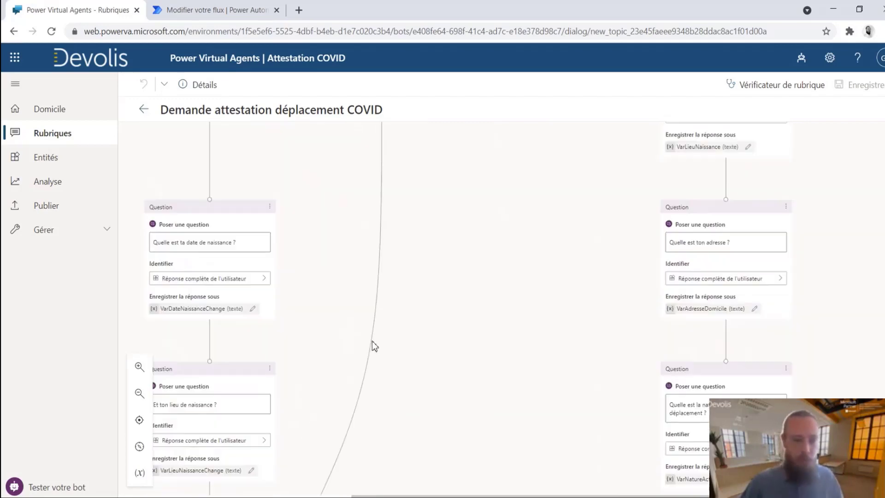
scroll(374, 340, up, 3)
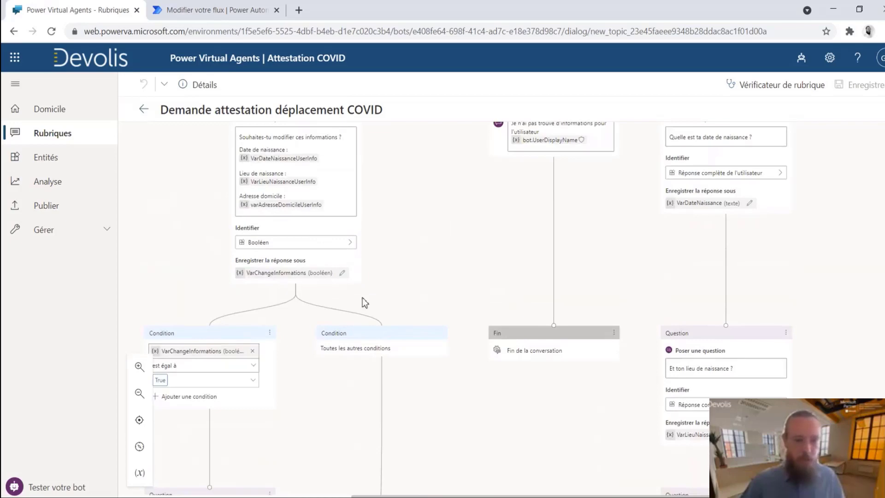
scroll(365, 302, down, 11)
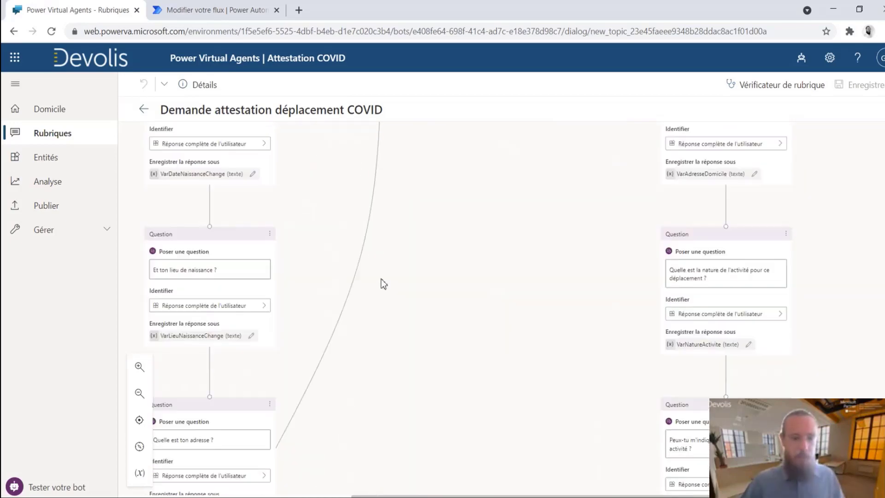
scroll(383, 283, down, 8)
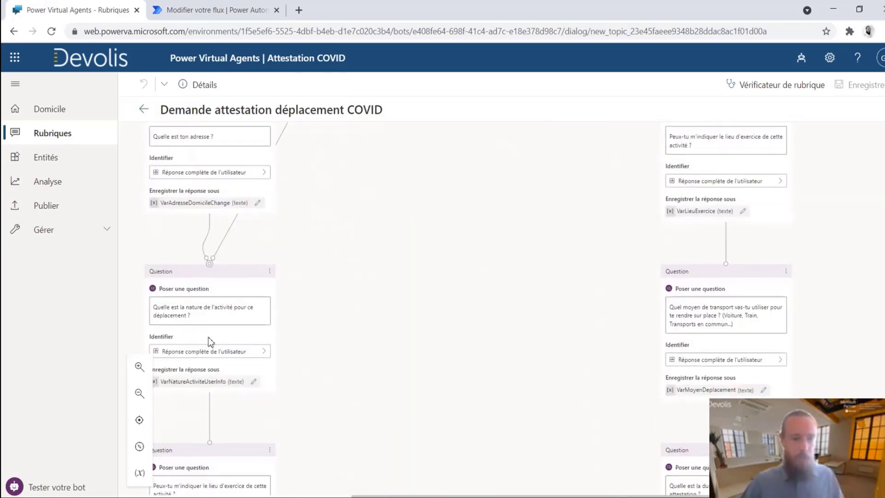
scroll(211, 342, down, 2)
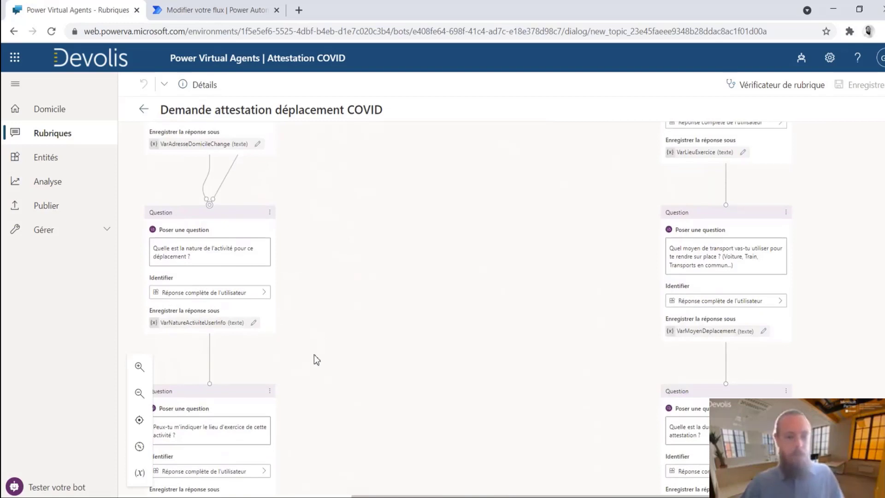
Follow the VarChangeInformations branches through the request recaps, confirmation conditions and messages down to the inputs of the Bot Flow actions.
scroll(310, 356, down, 6)
scroll(311, 350, down, 6)
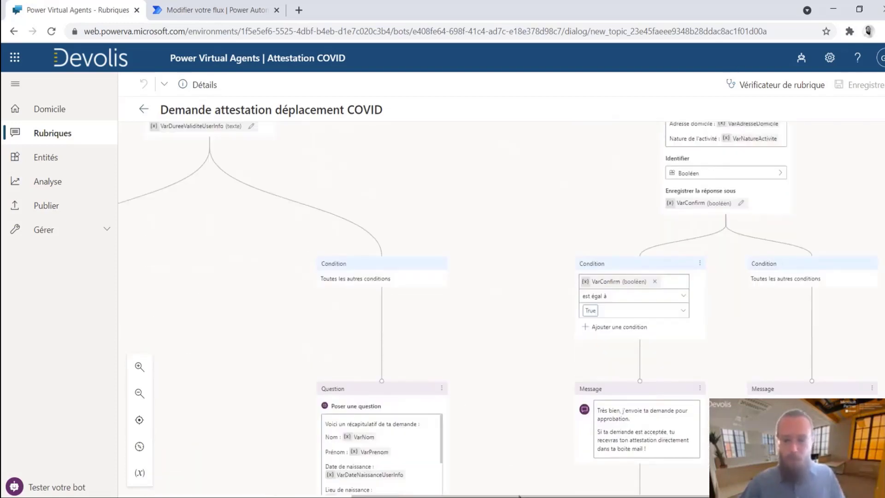
drag(520, 496, 404, 495)
scroll(408, 356, down, 1)
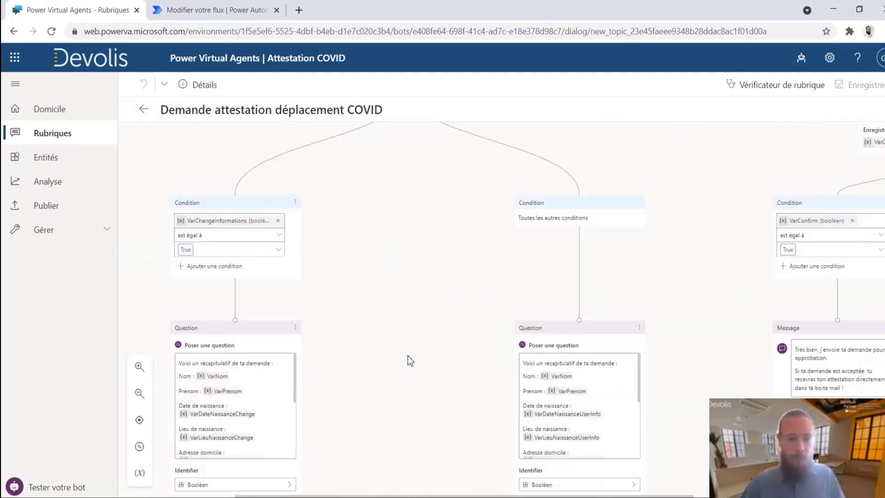
scroll(411, 361, down, 7)
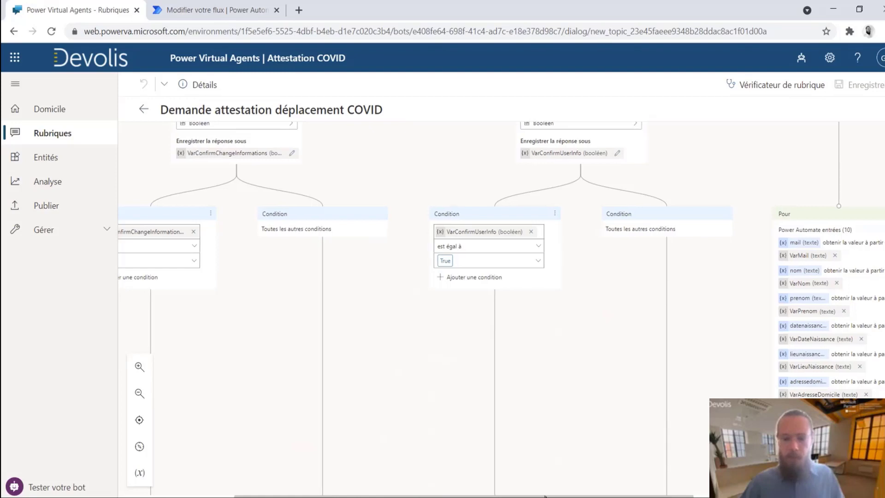
scroll(388, 365, left, 1)
scroll(376, 338, down, 5)
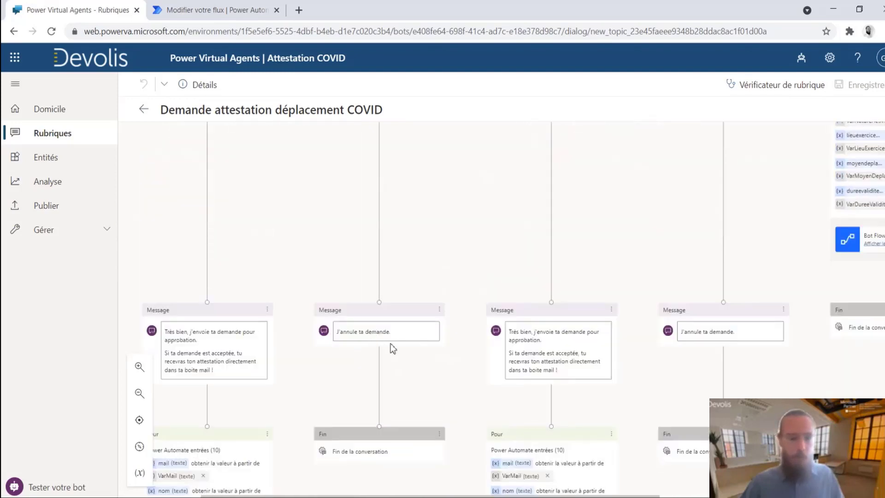
scroll(391, 344, down, 6)
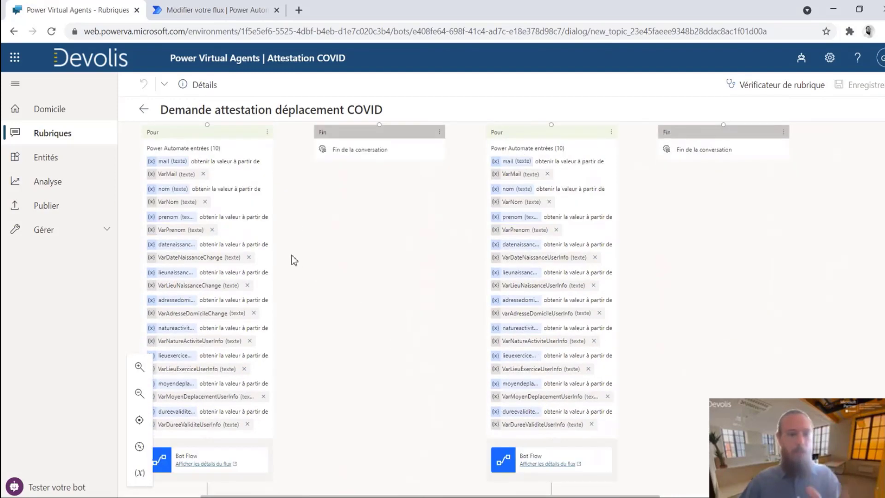
scroll(309, 265, down, 2)
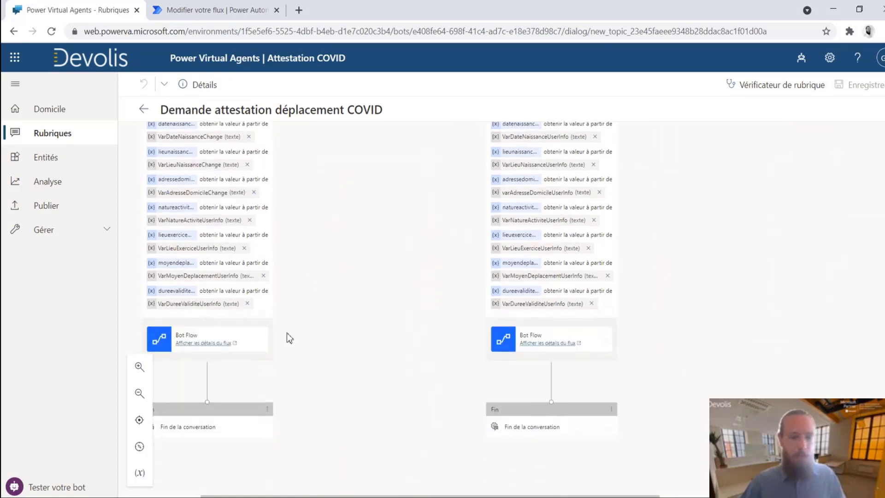
Open the Bot Flow details from its action node, open the flow for editing in Power Automate, and return to the topic's canvas.
click(205, 344)
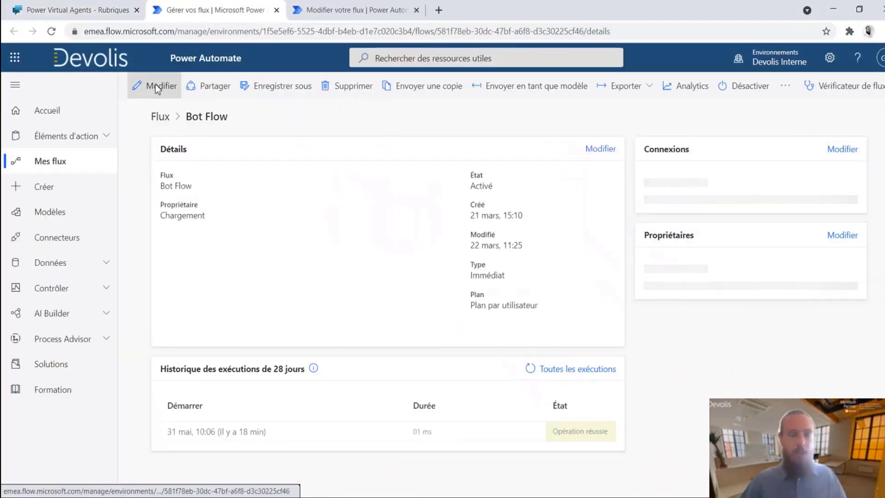
click(153, 86)
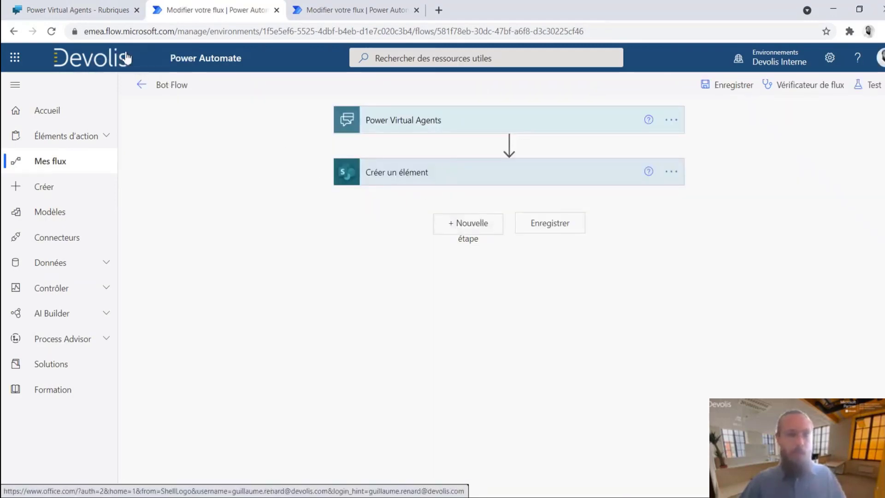
click(88, 11)
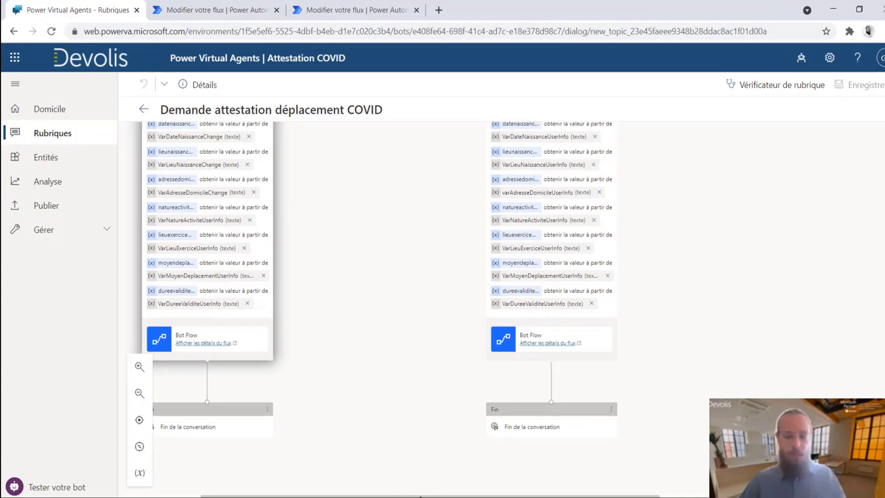
Examine the messages, Bot Flow actions and conversation endings at the bottom of the COVID topic's branches.
drag(420, 496, 391, 496)
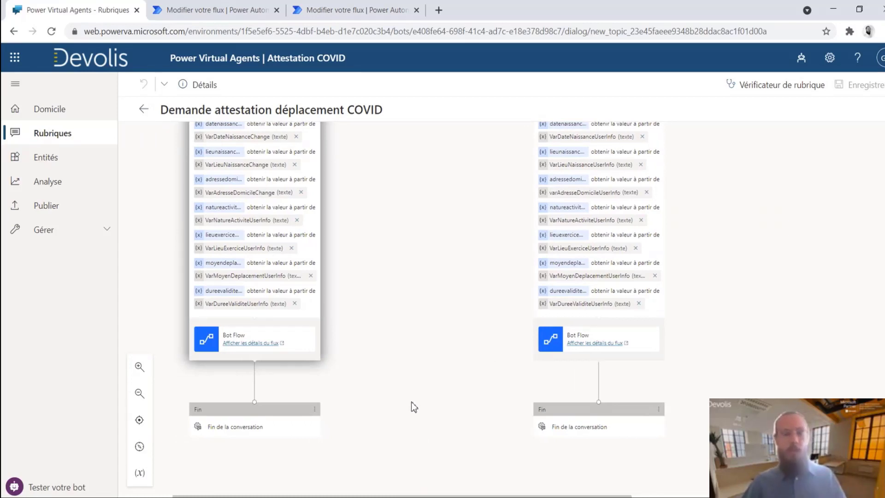
scroll(415, 408, up, 8)
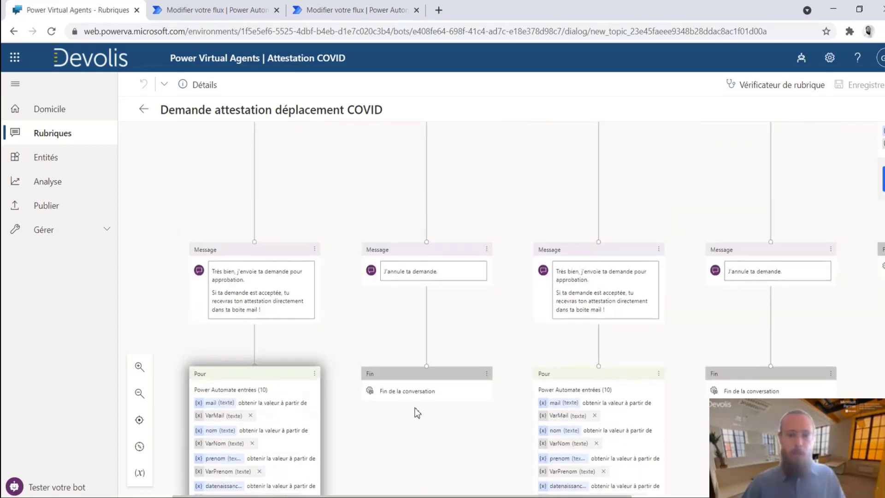
scroll(417, 412, down, 2)
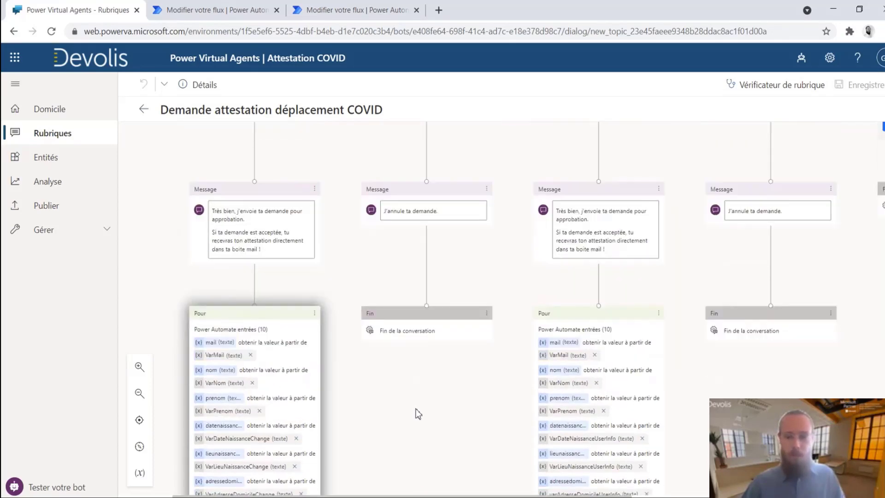
scroll(416, 409, down, 4)
scroll(420, 410, up, 10)
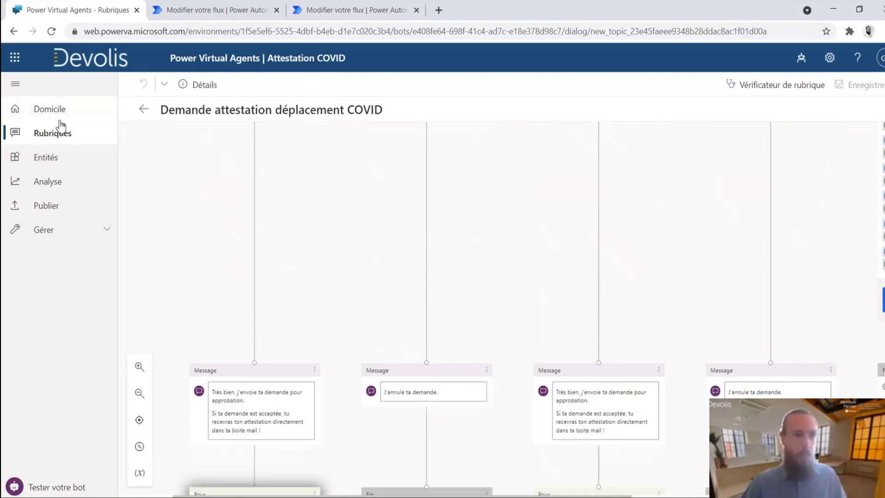
Leave the COVID topic's canvas and start a new topic named Test.
click(60, 127)
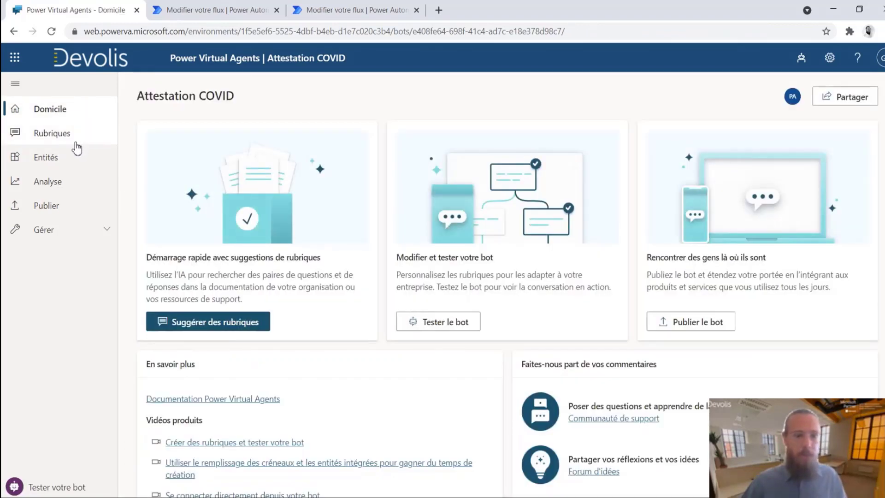
click(195, 88)
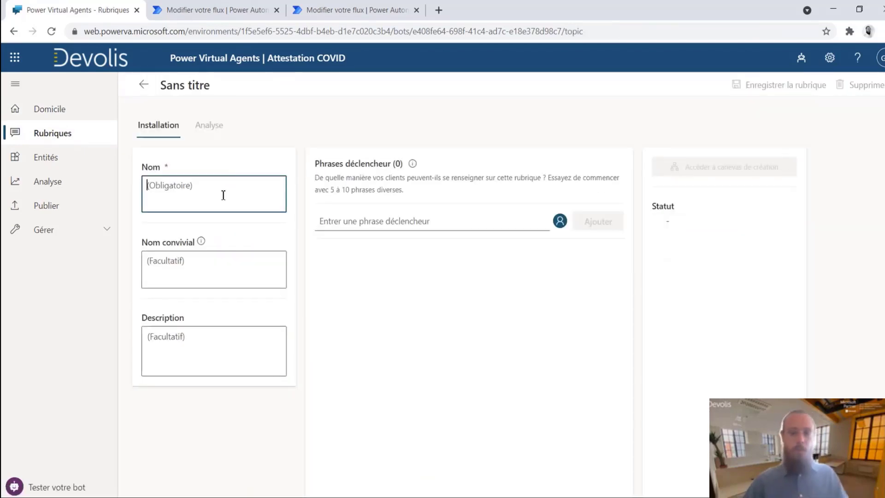
text(Test)
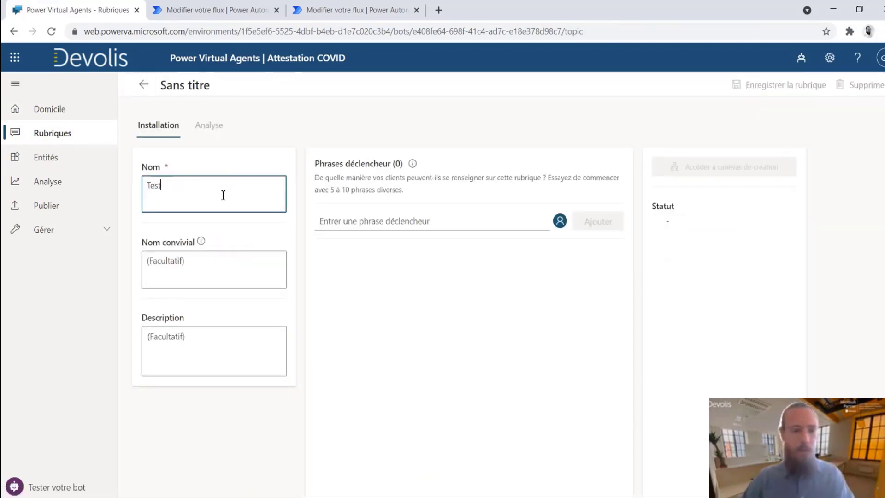
Enter "test rubrique" as the topic's trigger phrase and open its authoring canvas.
click(485, 224)
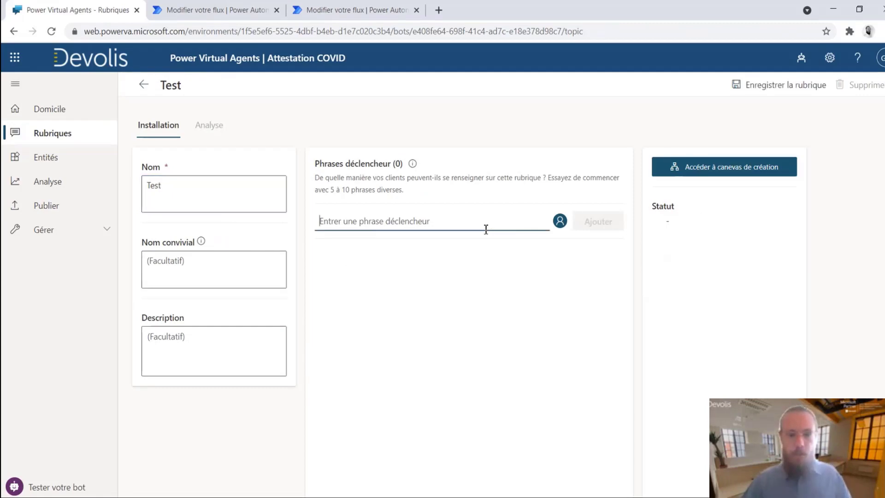
text(test)
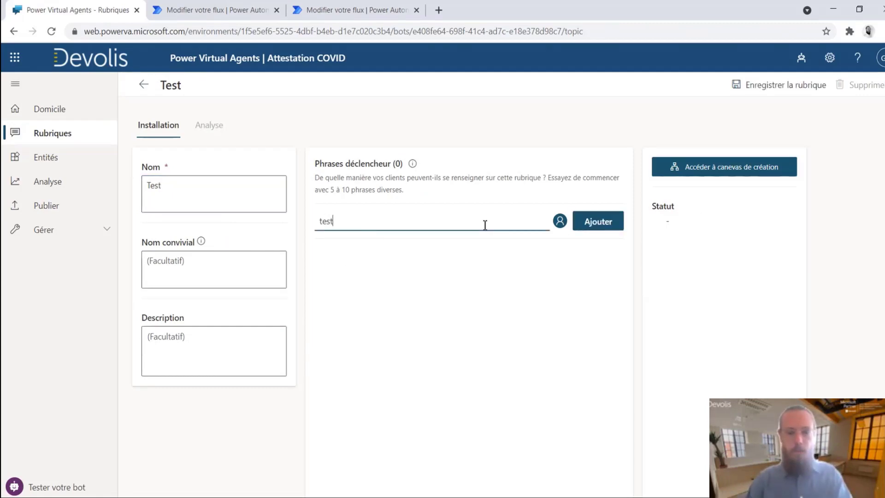
text( rubrique)
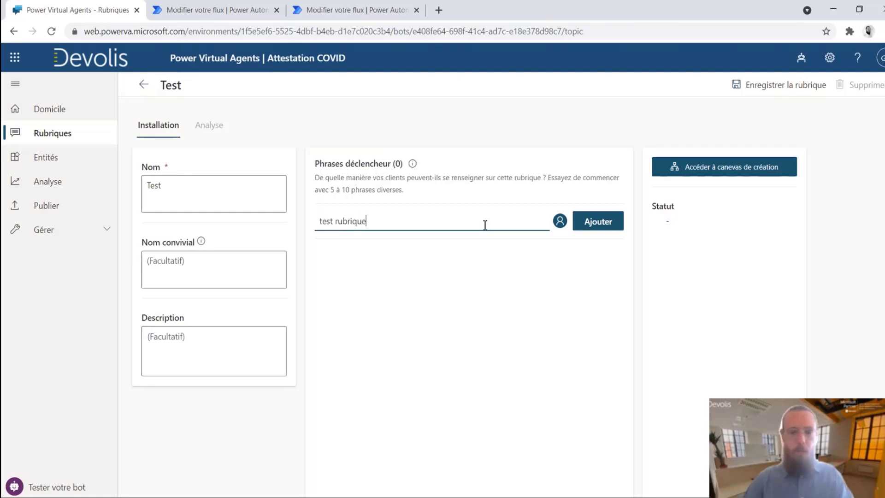
click(704, 174)
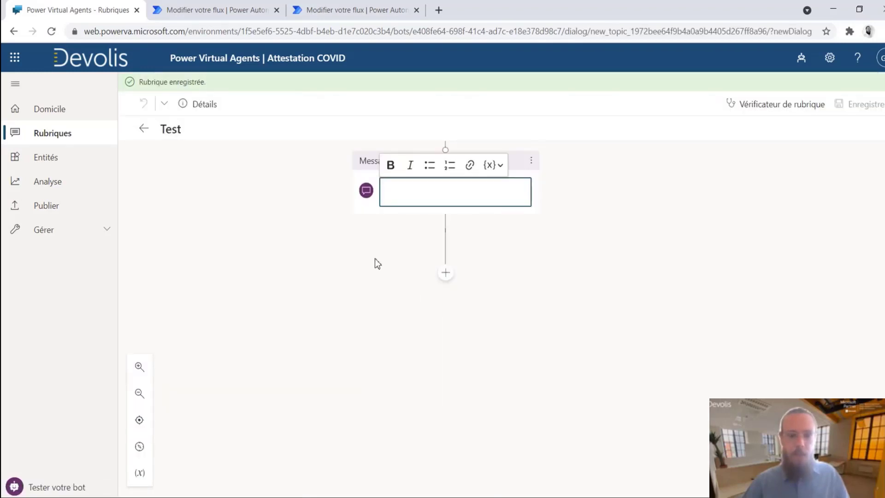
Examine the empty message node's text formatting options and the variables available for insertion.
click(415, 319)
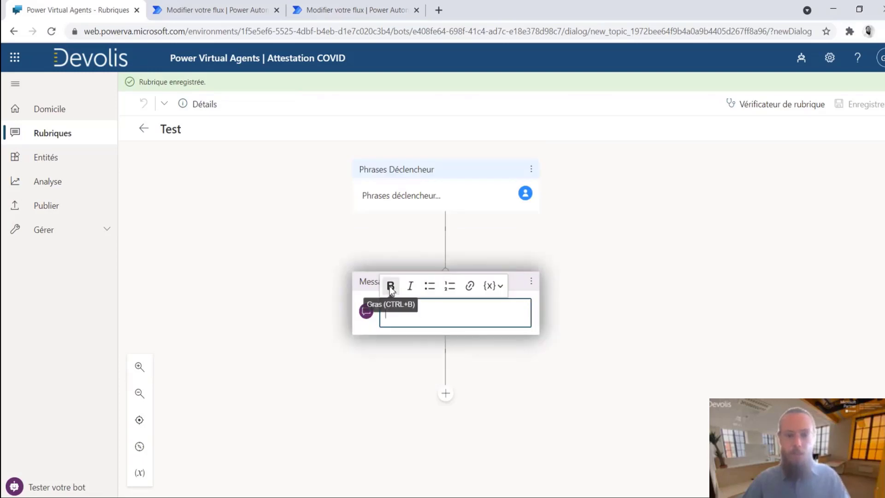
click(491, 293)
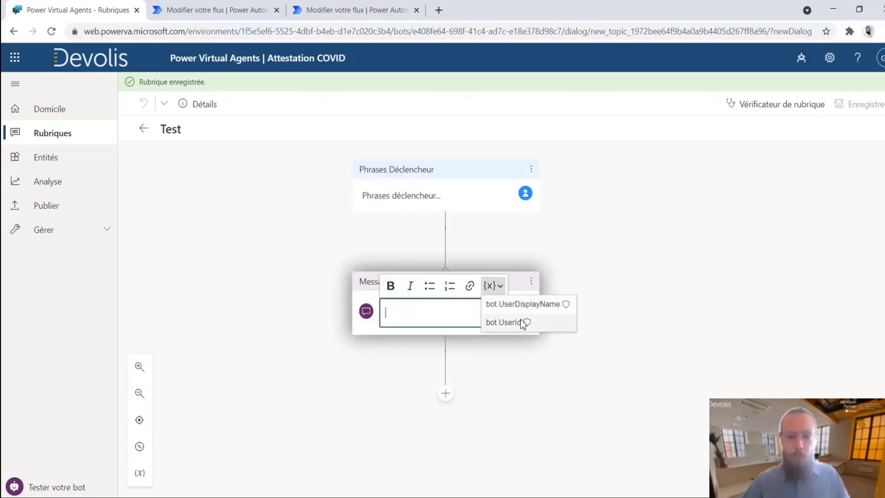
click(215, 328)
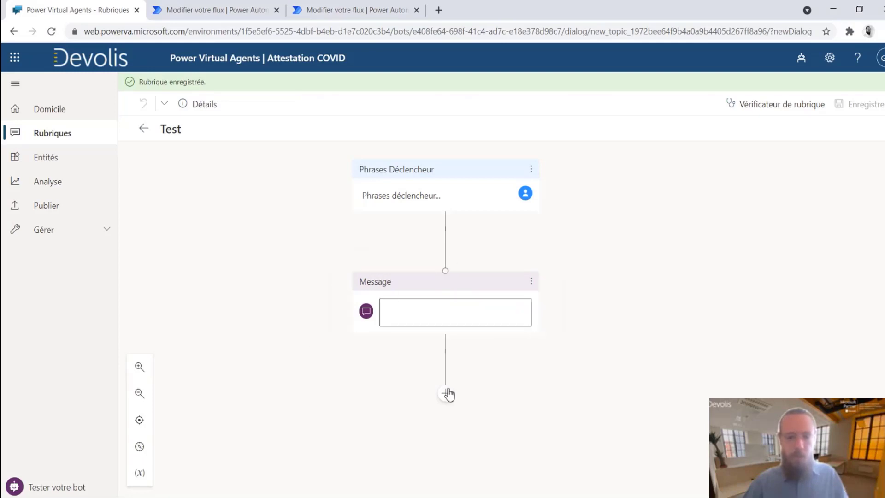
Insert a question node between the trigger phrases and the message node.
scroll(285, 376, down, 1)
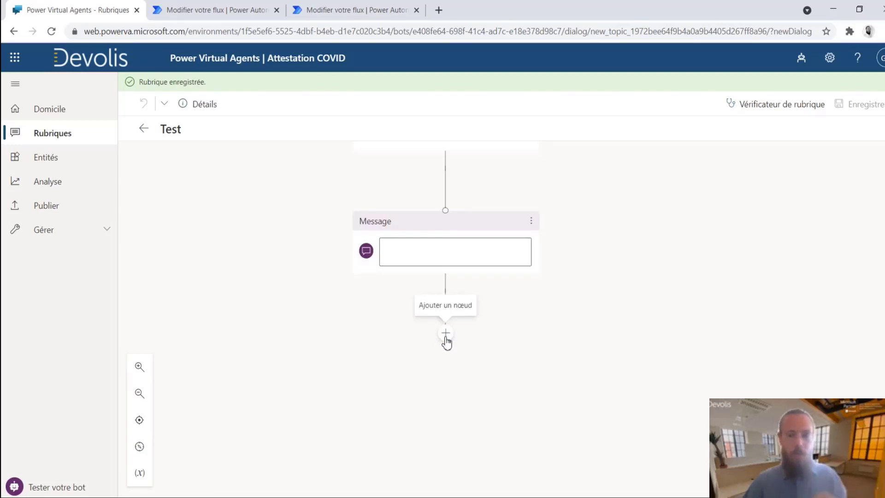
scroll(350, 358, up, 1)
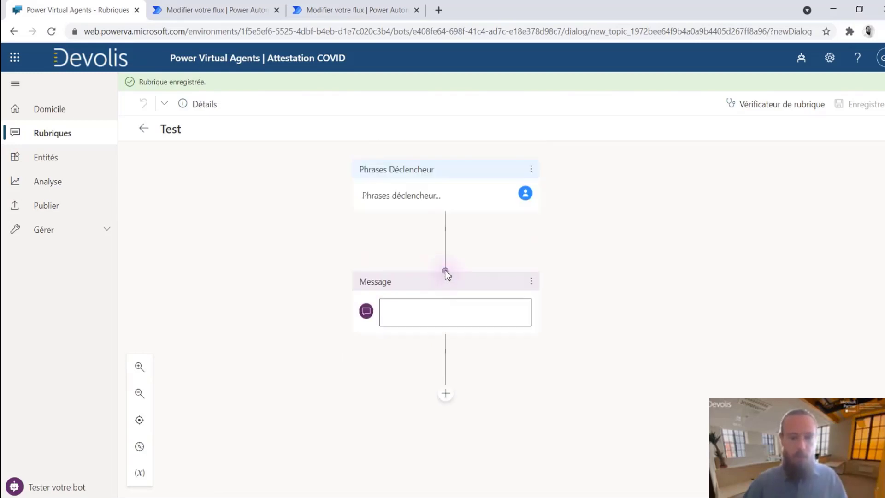
mouse_move(448, 236)
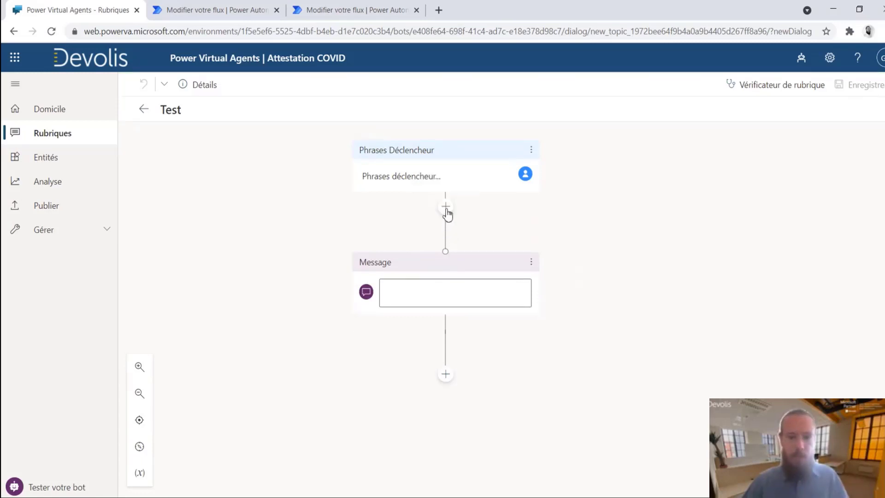
click(446, 210)
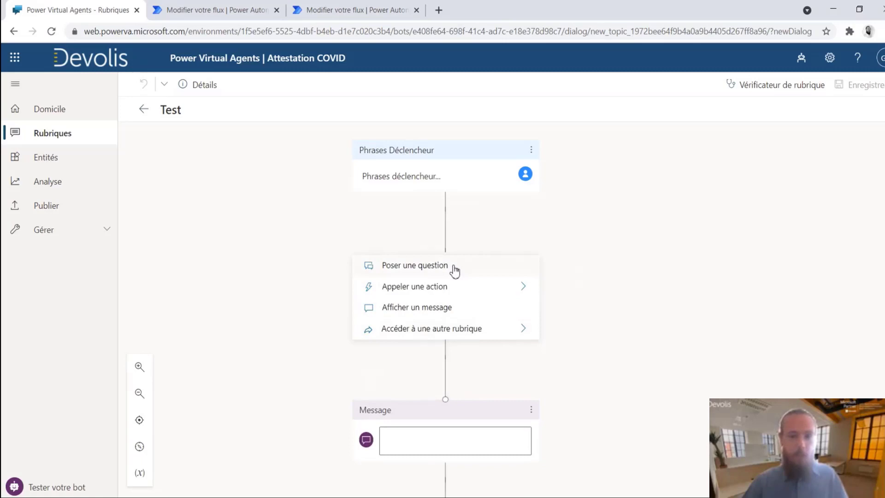
click(454, 266)
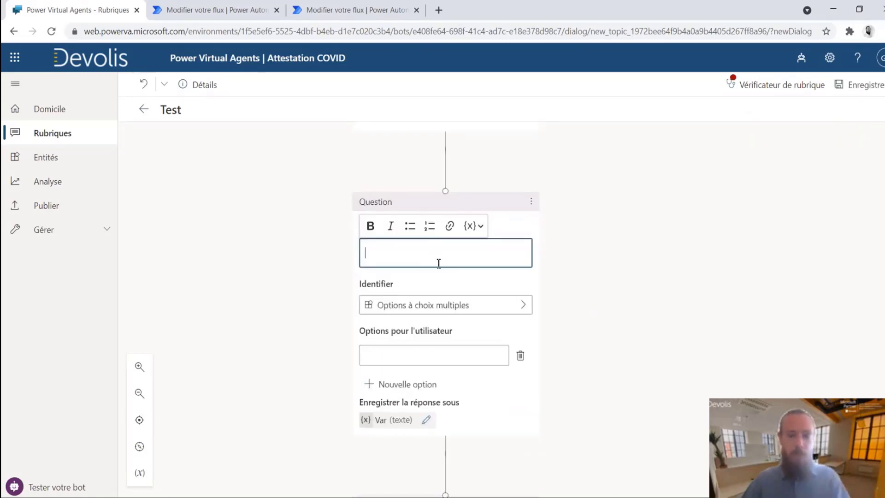
Review the entity types the question can identify and choose Réponse complète de l'utilisateur.
click(511, 308)
scroll(670, 345, down, 9)
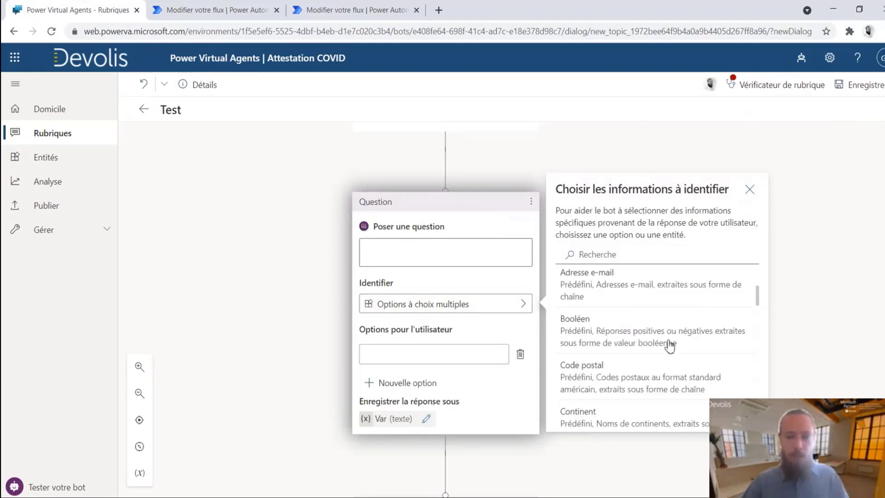
scroll(673, 380, down, 7)
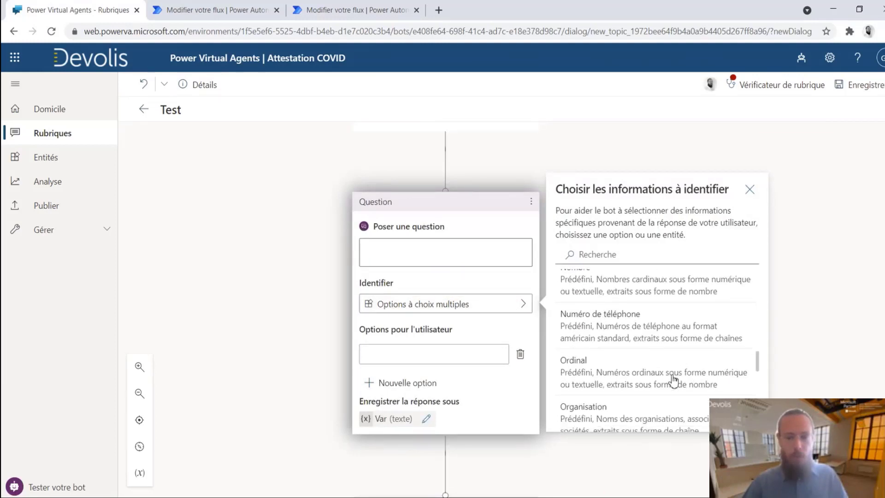
scroll(647, 368, down, 5)
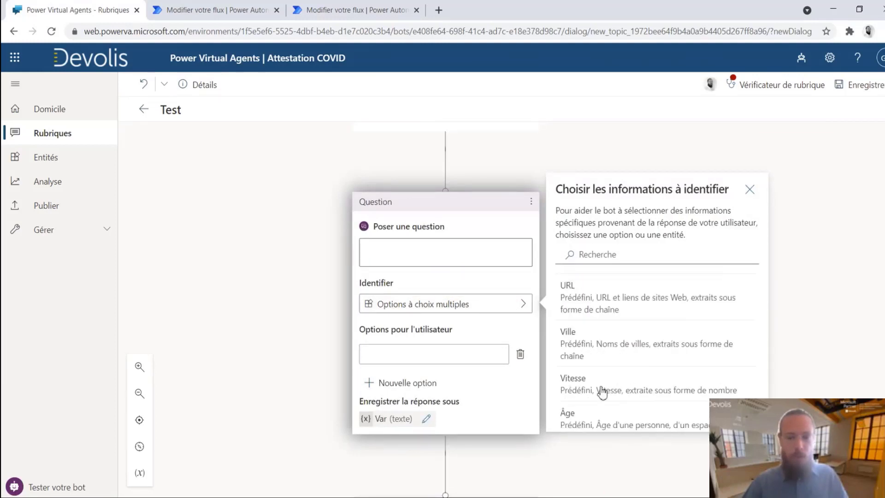
scroll(637, 389, up, 10)
scroll(604, 342, up, 8)
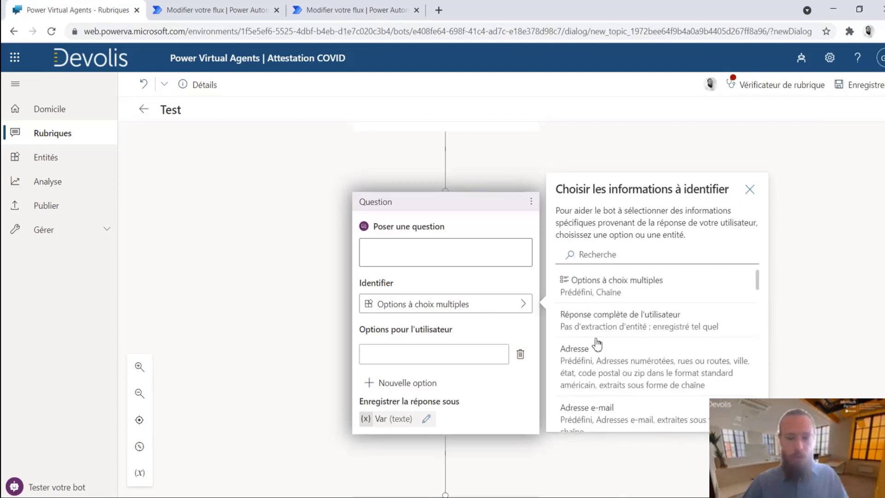
click(590, 327)
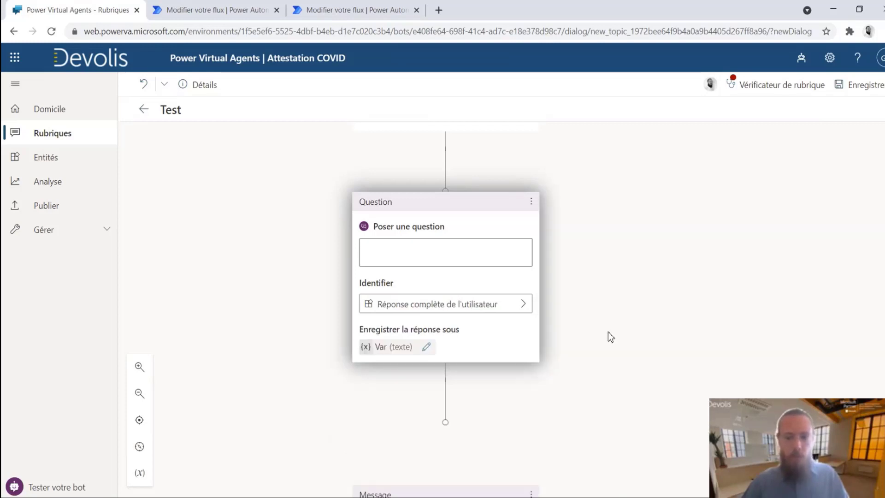
Add a condition after the question node and select Var as the variable it tests.
scroll(487, 334, down, 1)
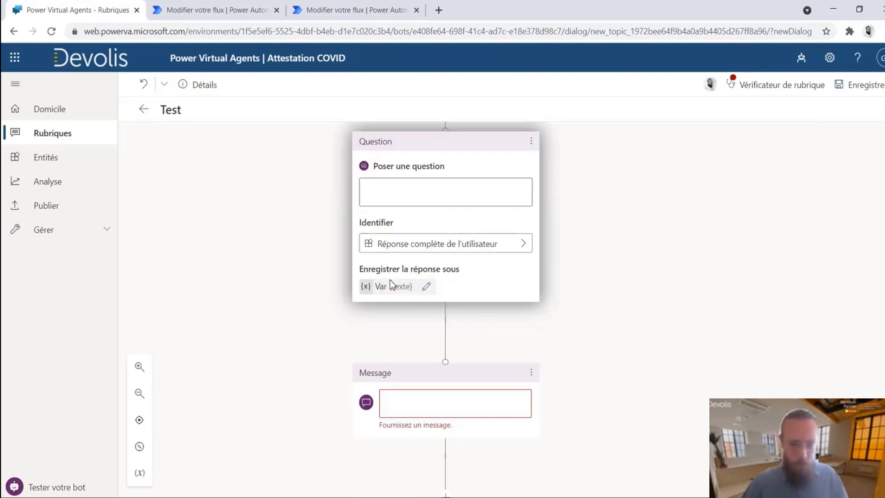
scroll(323, 333, down, 2)
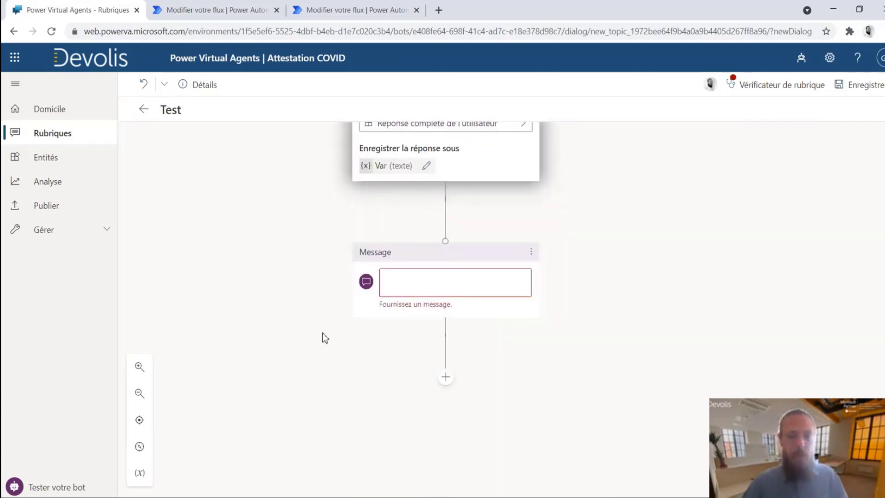
scroll(402, 312, up, 2)
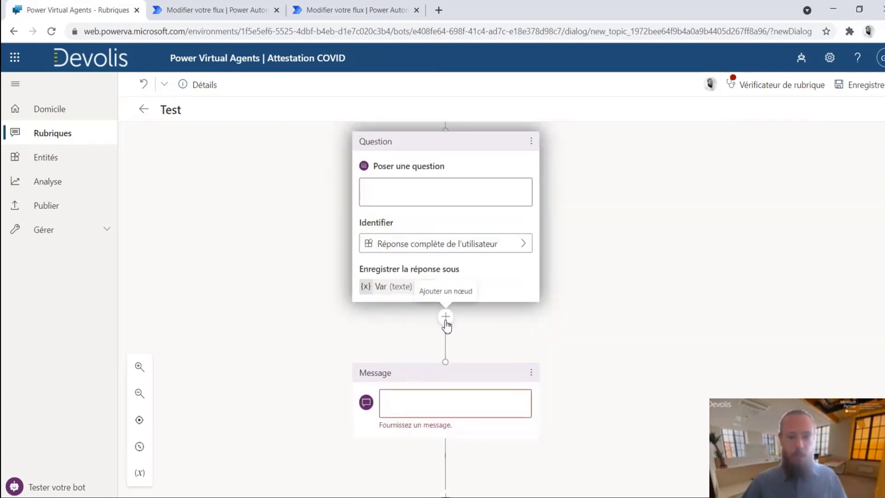
click(445, 326)
scroll(598, 407, down, 2)
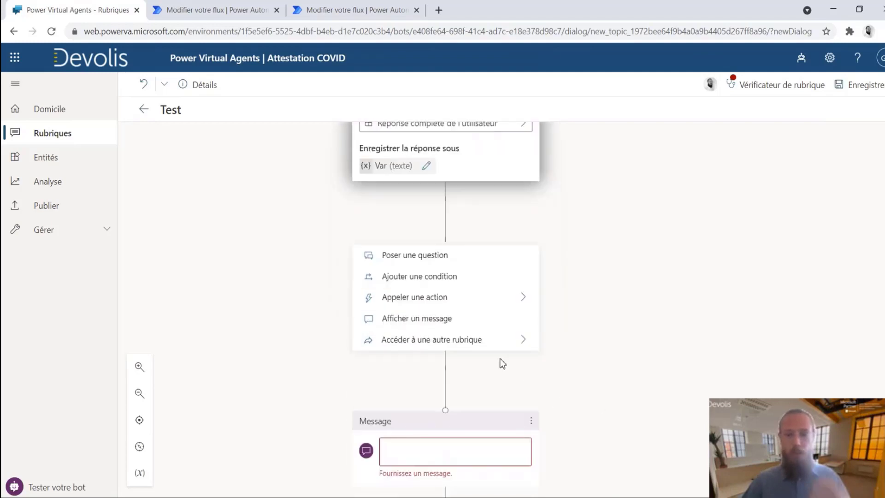
click(440, 278)
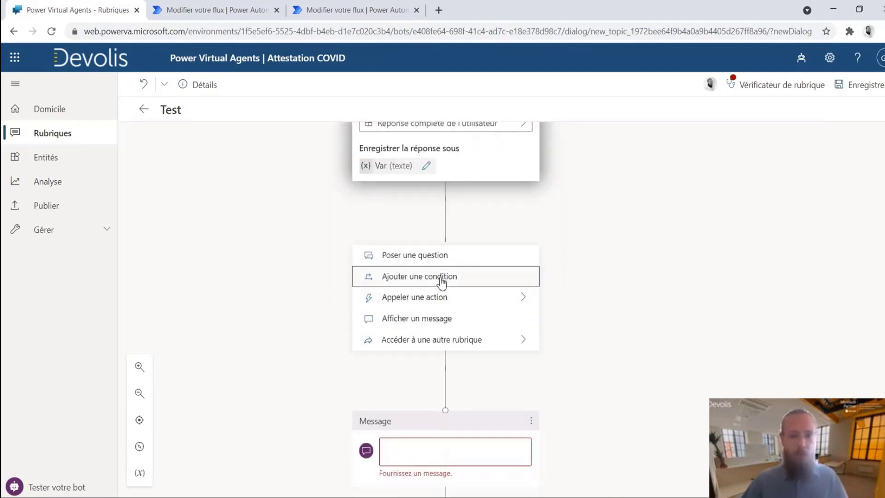
click(446, 304)
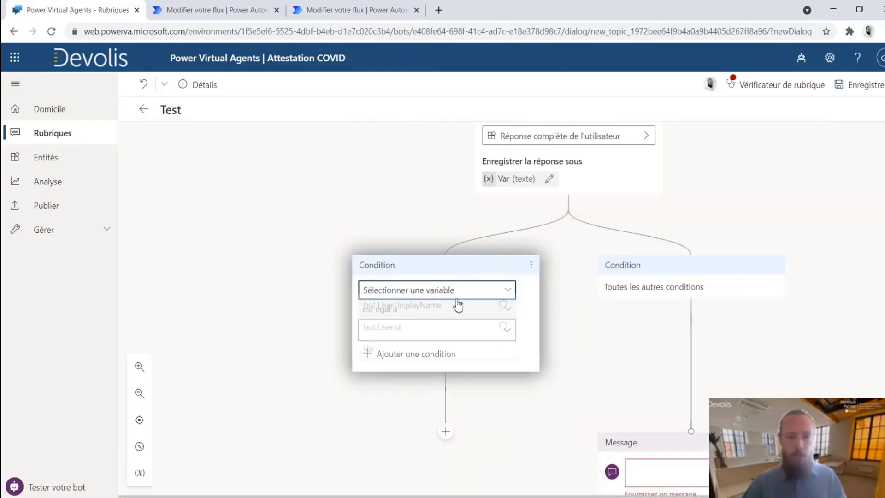
click(423, 356)
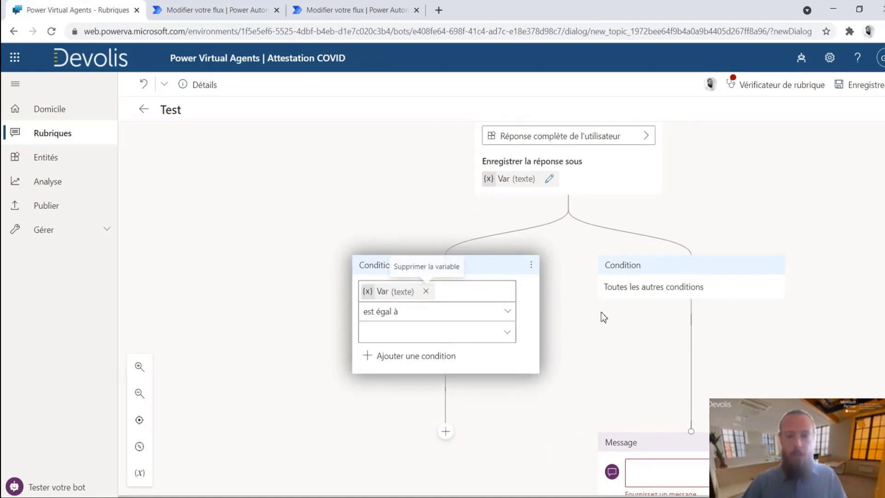
Add a message node below the condition branch that tests Var.
scroll(620, 332, down, 2)
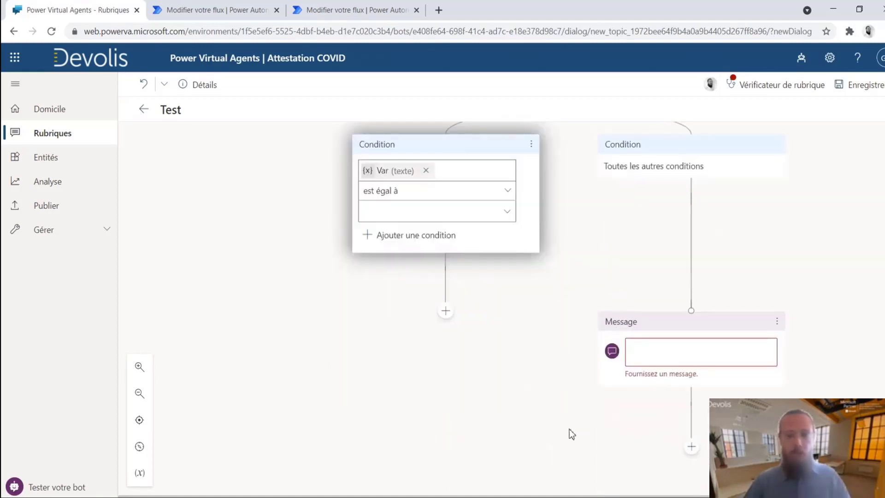
scroll(572, 377, up, 6)
scroll(571, 380, down, 5)
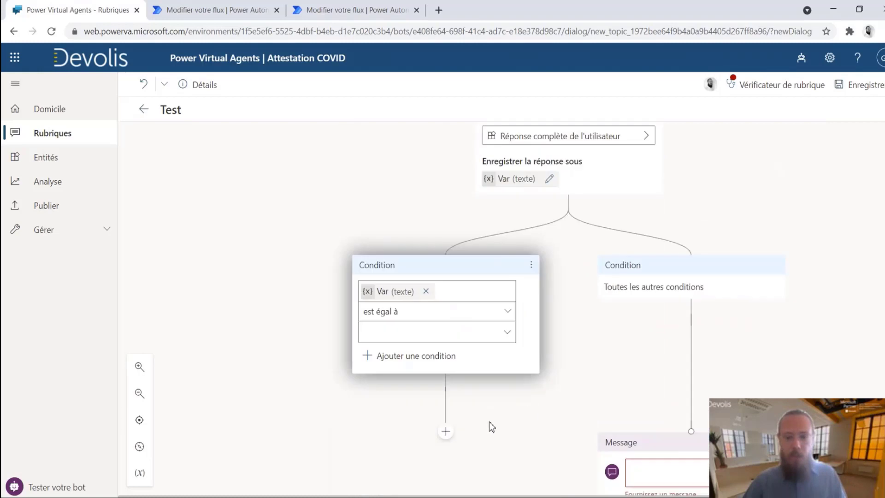
click(447, 372)
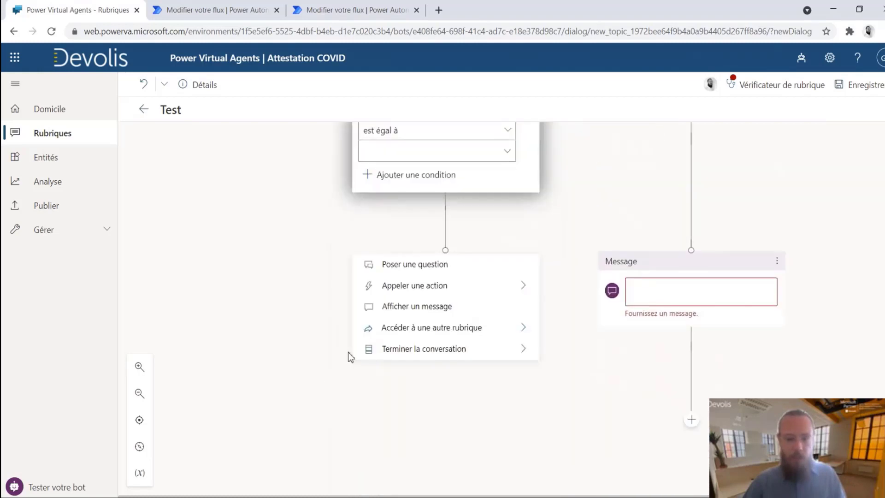
click(399, 307)
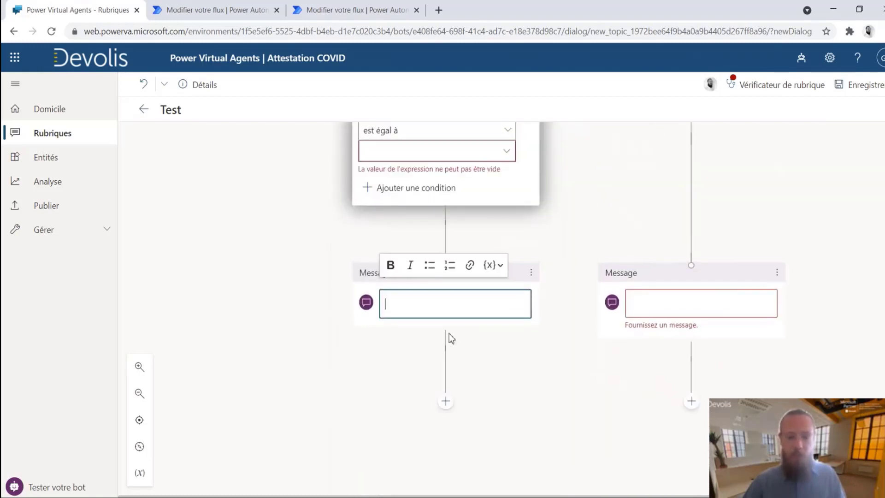
Review the node types and callable actions available below the message node on the condition branch, without adding one.
click(446, 401)
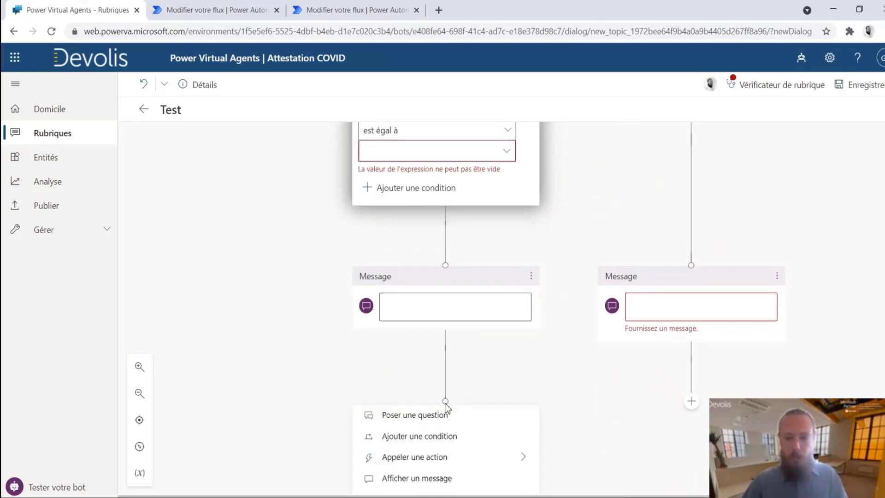
scroll(273, 373, down, 3)
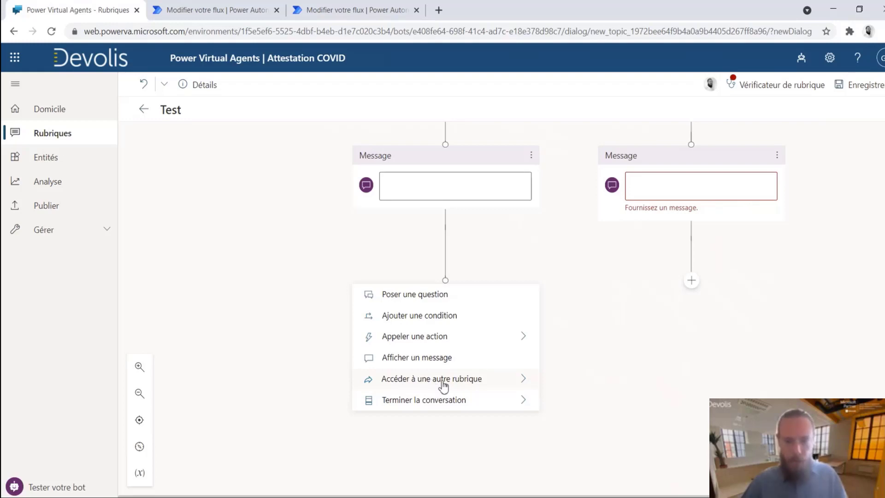
click(472, 343)
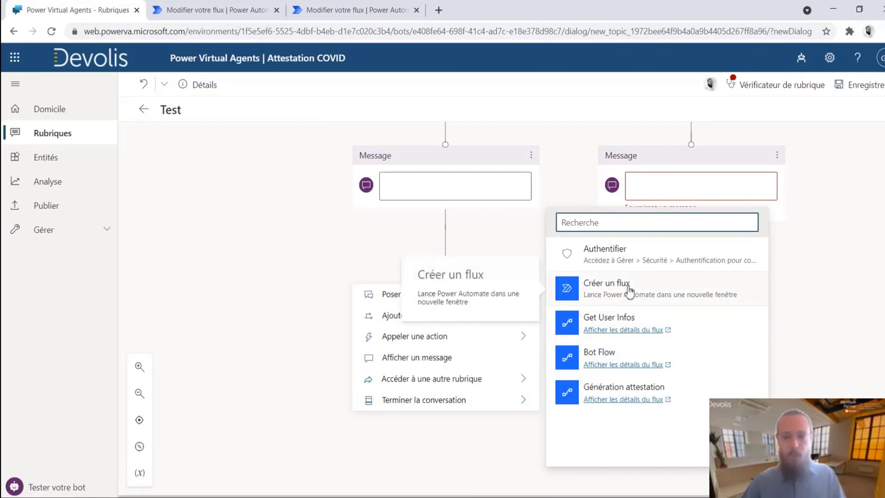
click(285, 283)
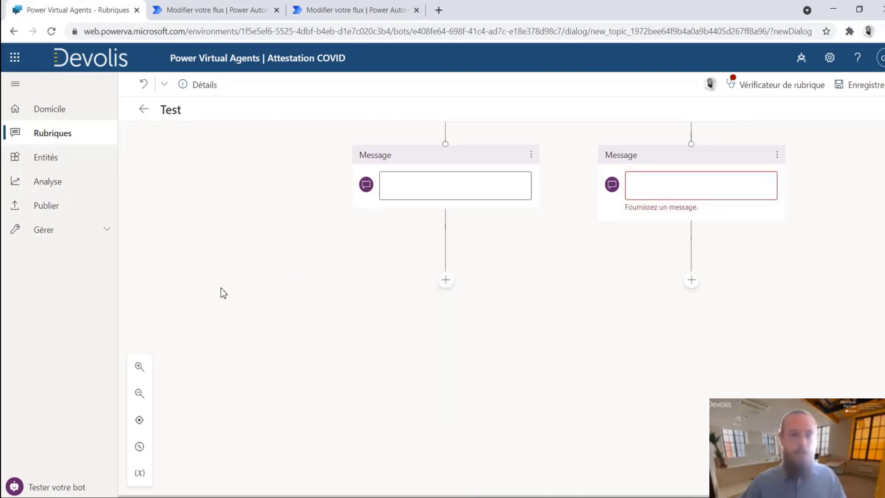
Leave the Test topic for the publishing page and examine the channels where the bot can be deployed.
click(67, 207)
click(500, 112)
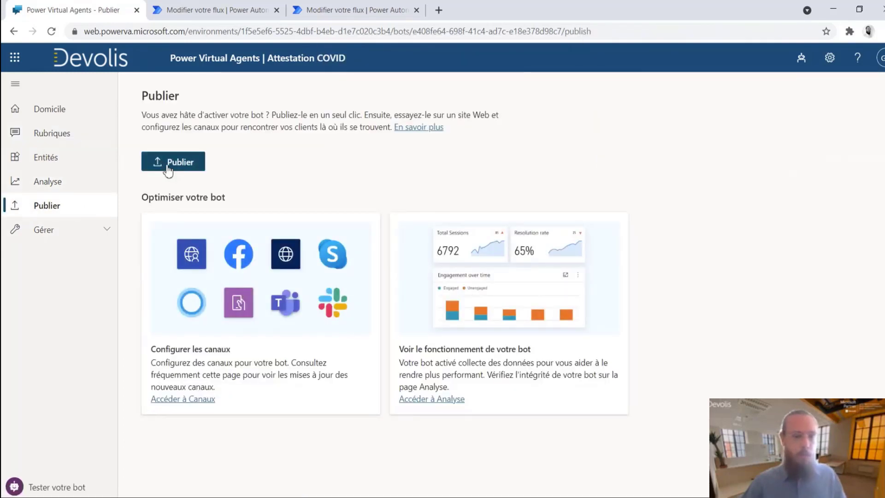
click(87, 235)
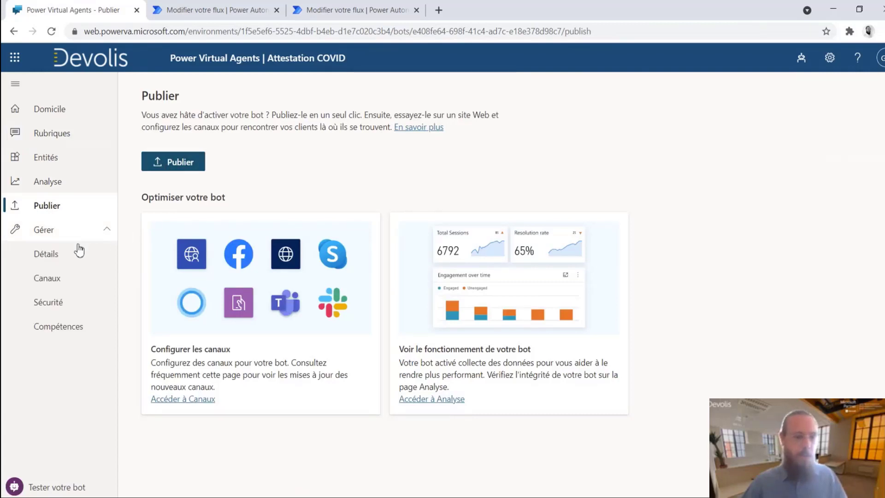
click(70, 285)
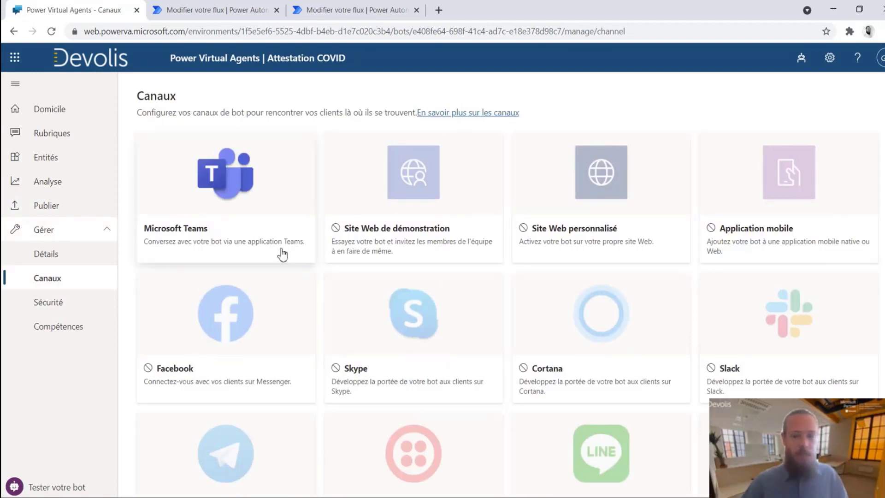
scroll(586, 266, down, 2)
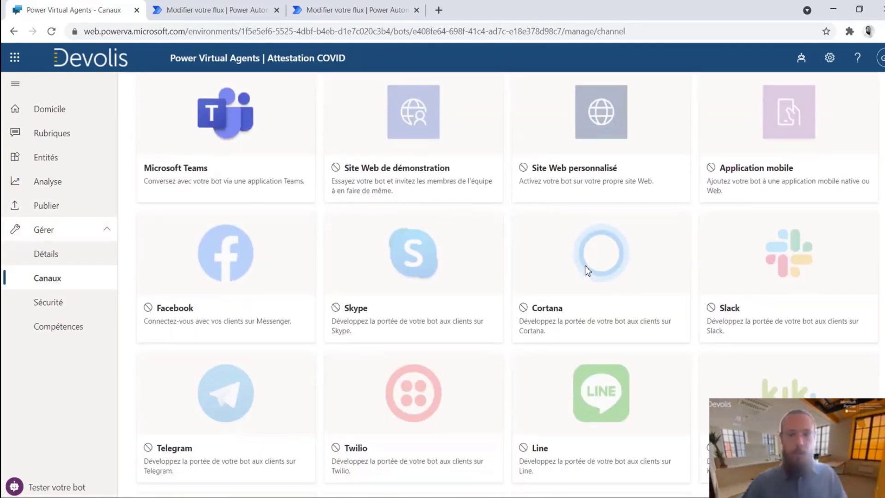
scroll(523, 275, up, 2)
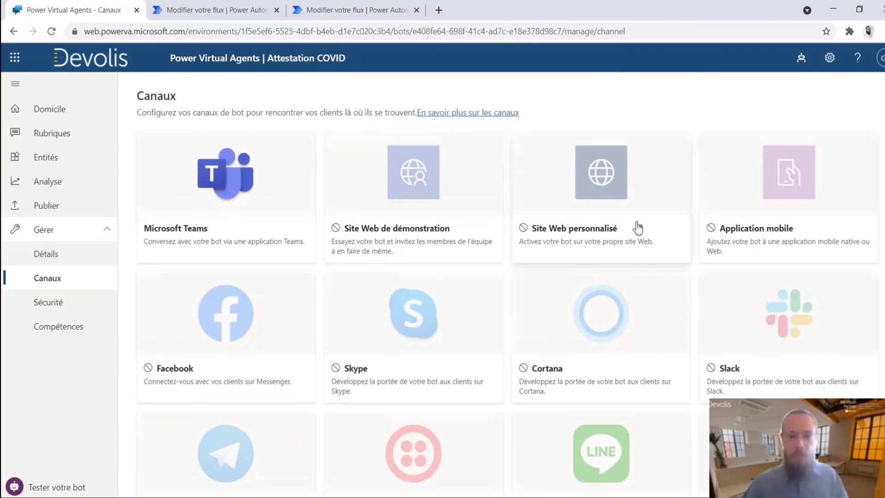
scroll(508, 314, down, 2)
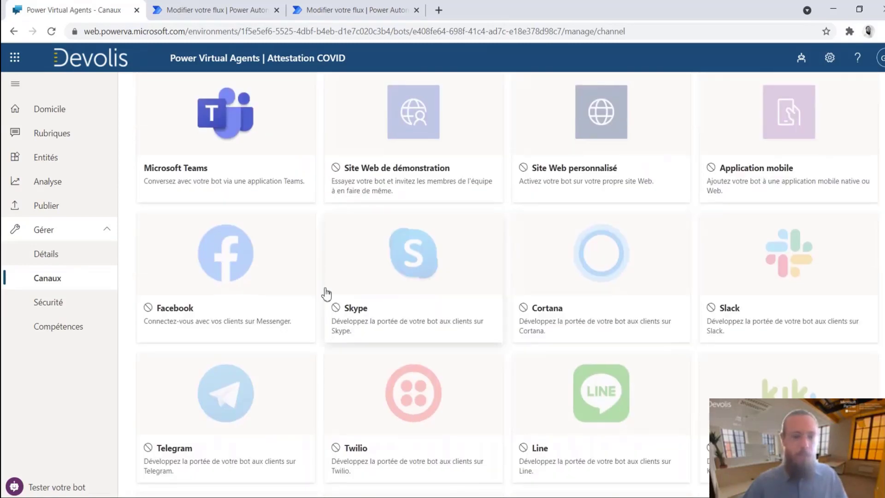
scroll(504, 287, down, 3)
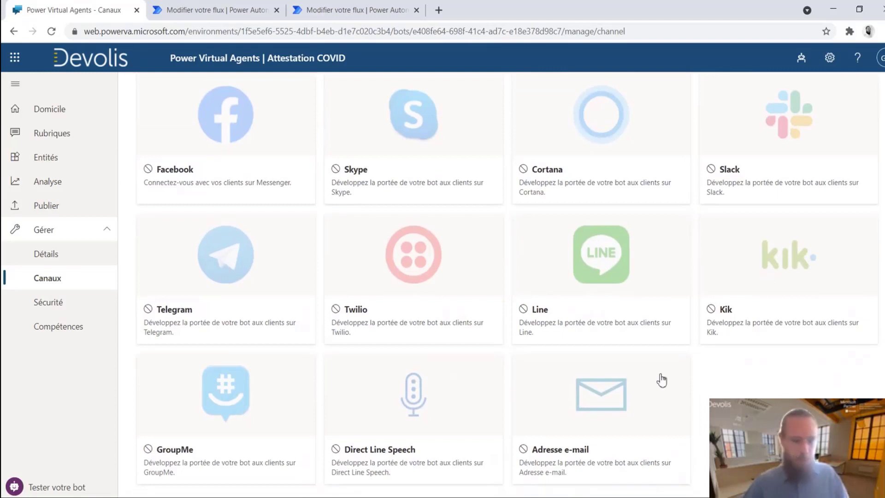
scroll(233, 277, up, 4)
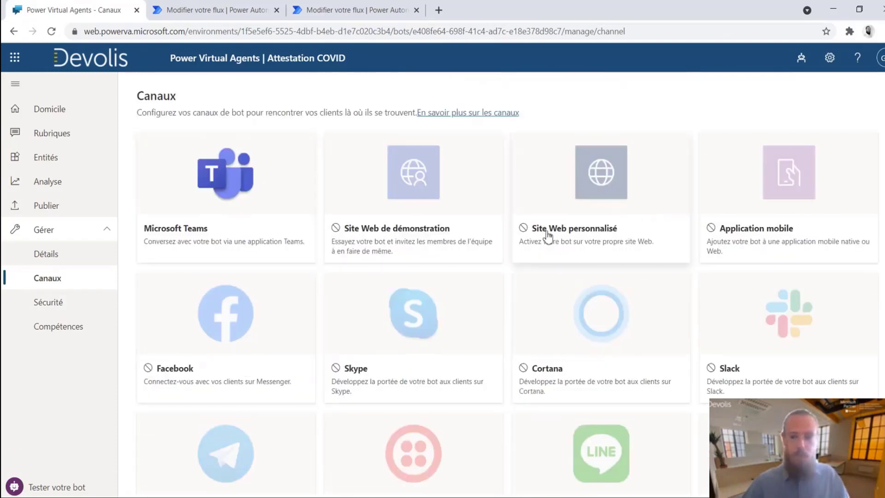
Review the authentication options in the bot's security settings, then return to the channels page.
click(63, 309)
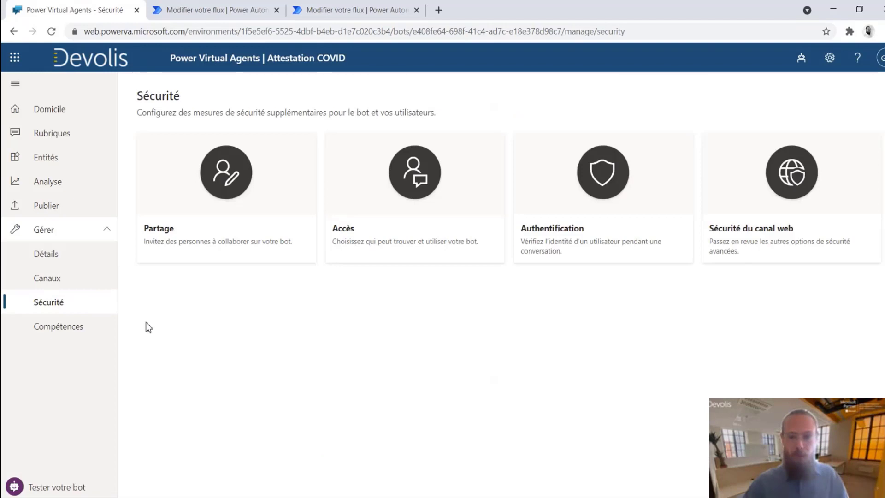
click(556, 237)
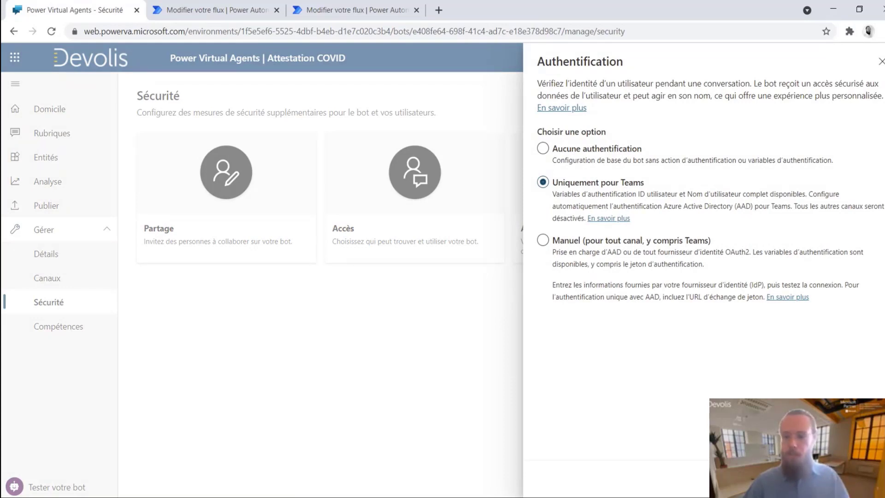
key(Escape)
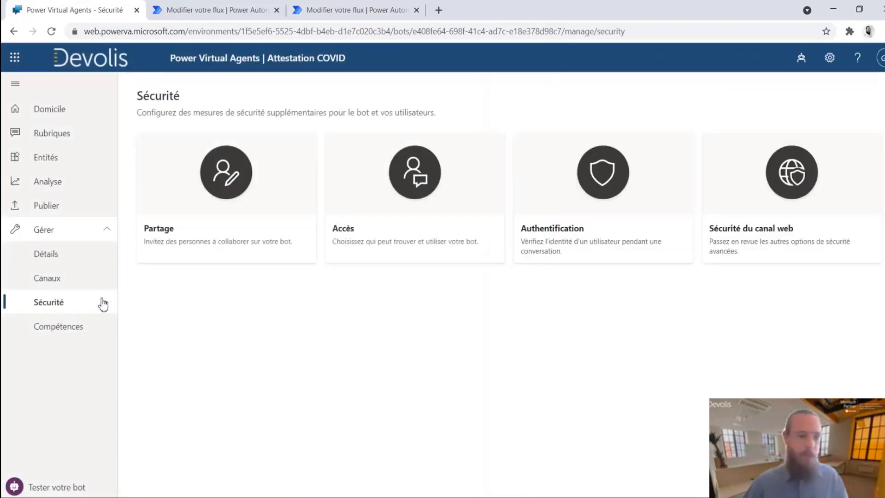
click(84, 286)
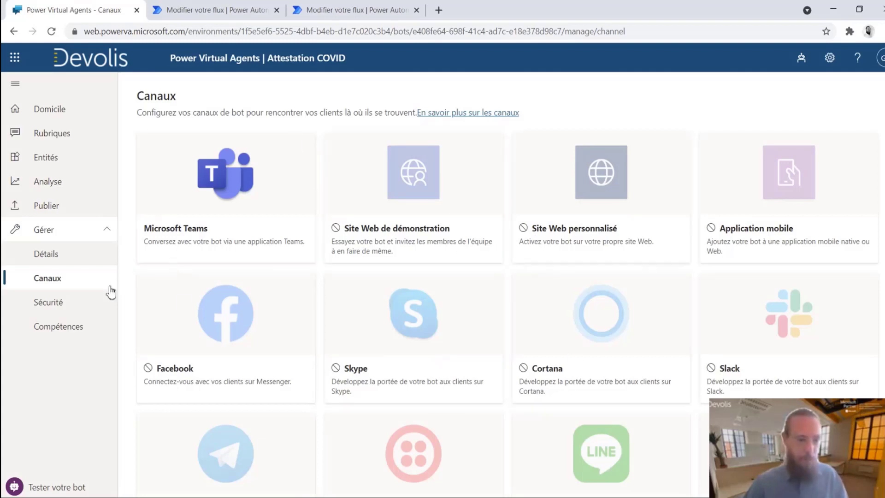
Open the Demande attestation déplacement COVID topic and send "j'ai besoin d'une attestation" to the test bot.
click(69, 137)
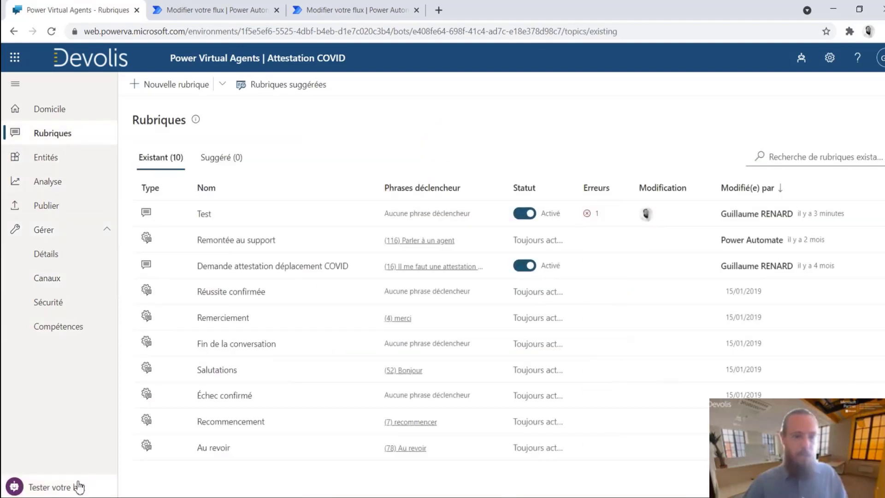
click(253, 270)
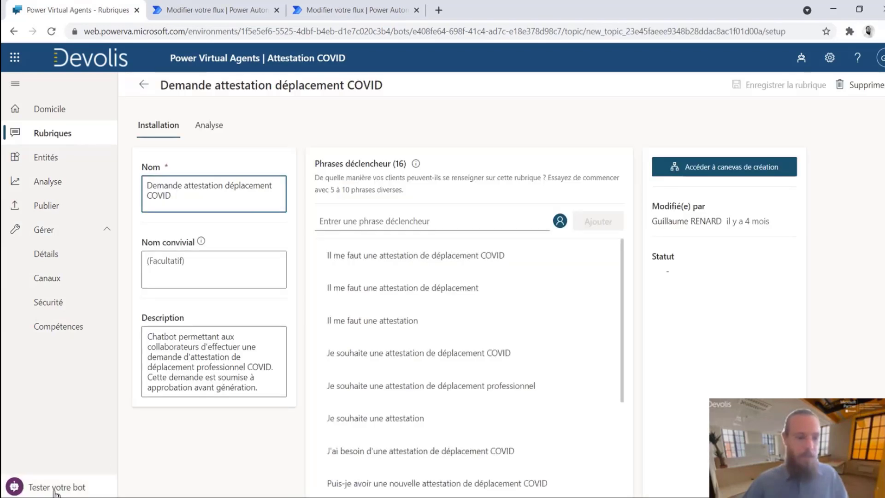
click(54, 488)
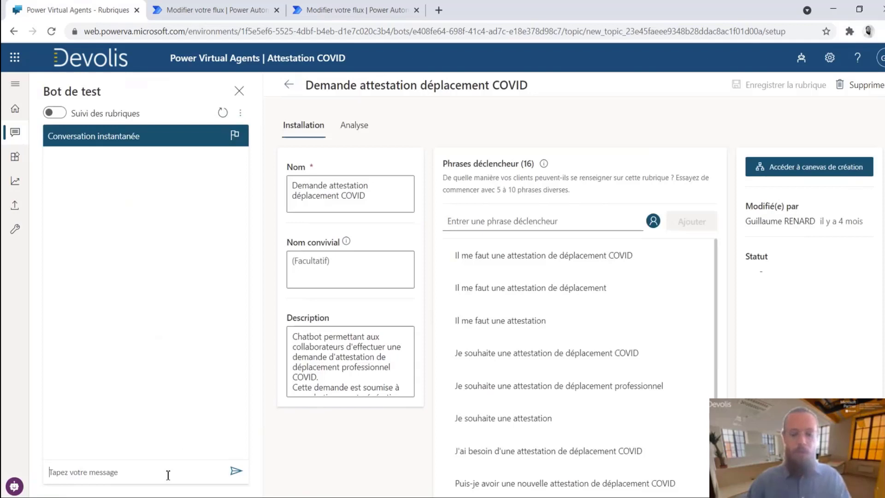
text(j'ai besoin d'une attestation)
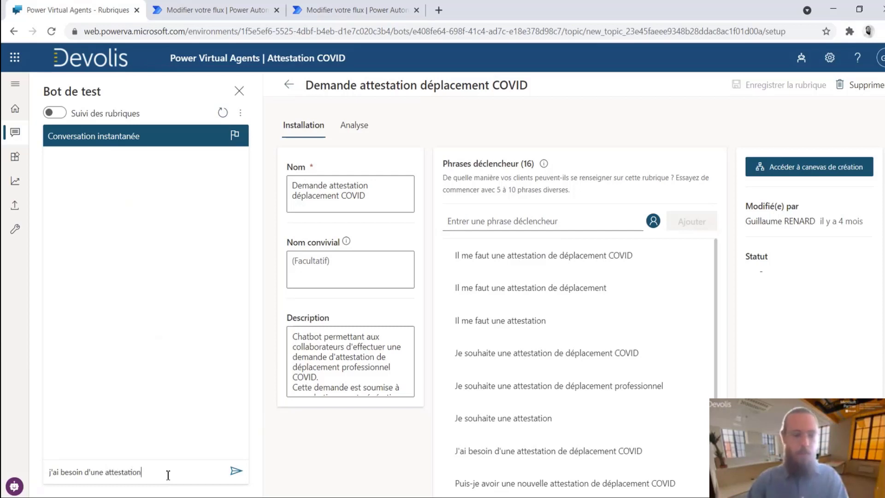
key(Return)
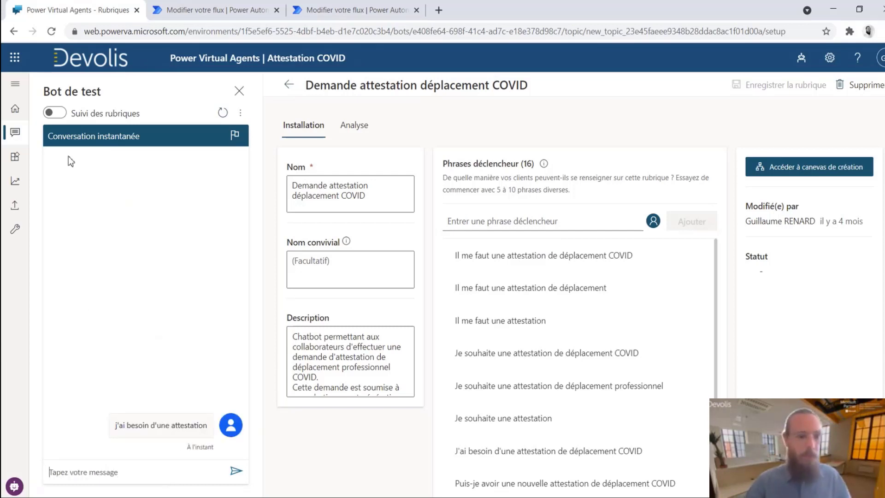
Enable Suivi des rubriques for the test bot and read its replies to the attestation request.
click(54, 113)
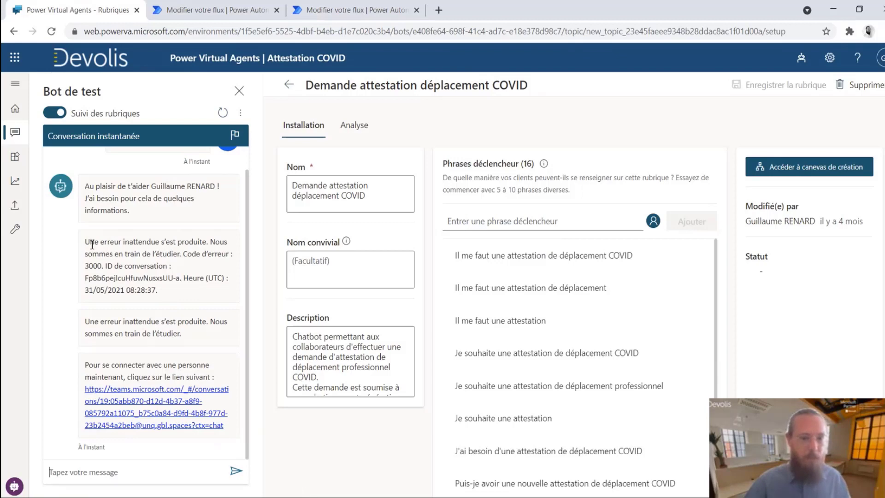
drag(92, 244, 203, 291)
click(215, 318)
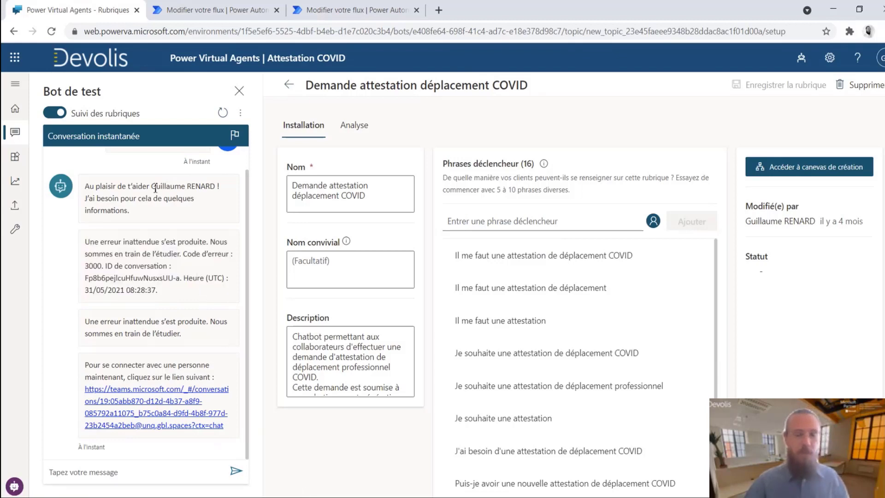
scroll(215, 228, up, 1)
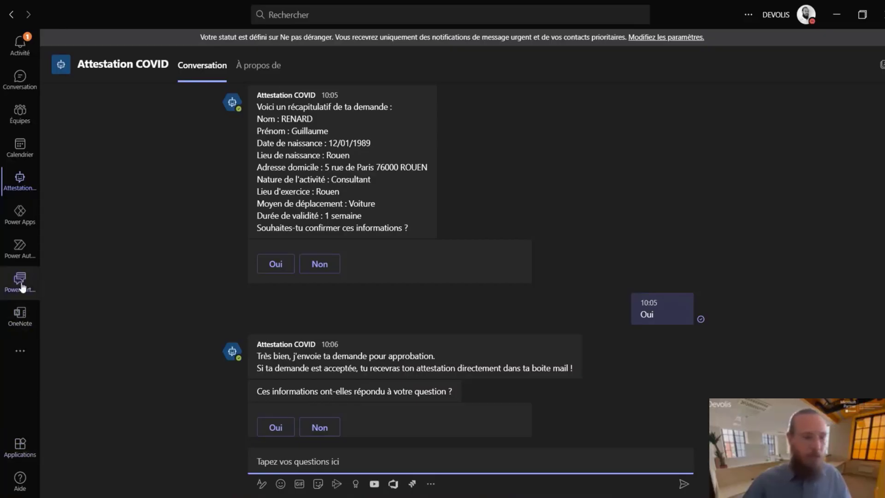
Switch to Microsoft Teams, open the Power Virtual Agents app and look over its home page.
click(22, 286)
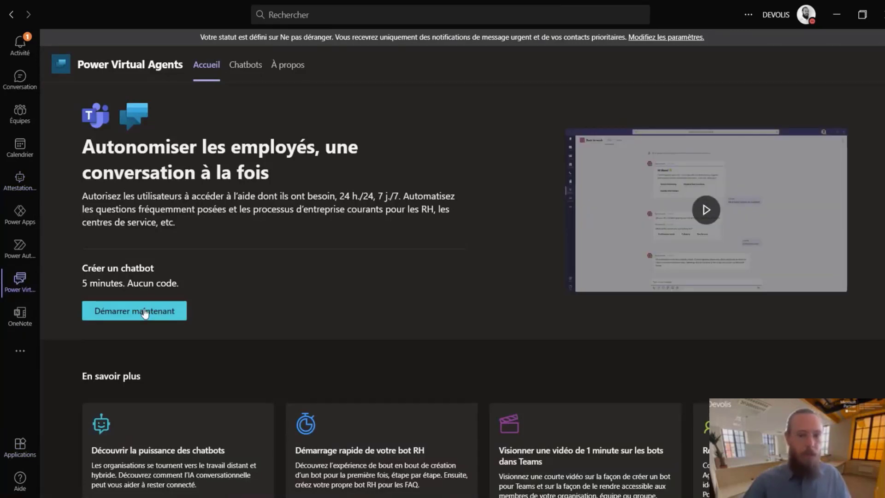
scroll(346, 323, down, 1)
scroll(332, 369, up, 1)
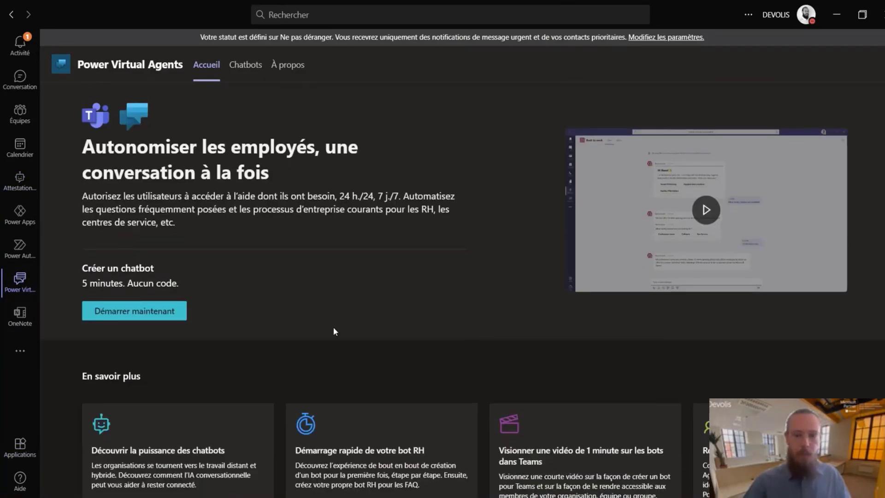
scroll(277, 406, down, 1)
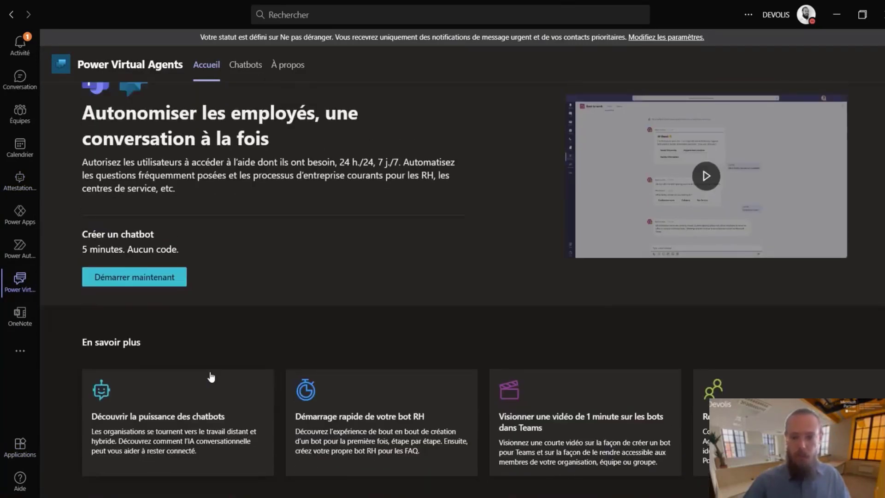
scroll(211, 377, up, 1)
Start creating a chatbot and find and choose the Demo team as its owner.
click(136, 312)
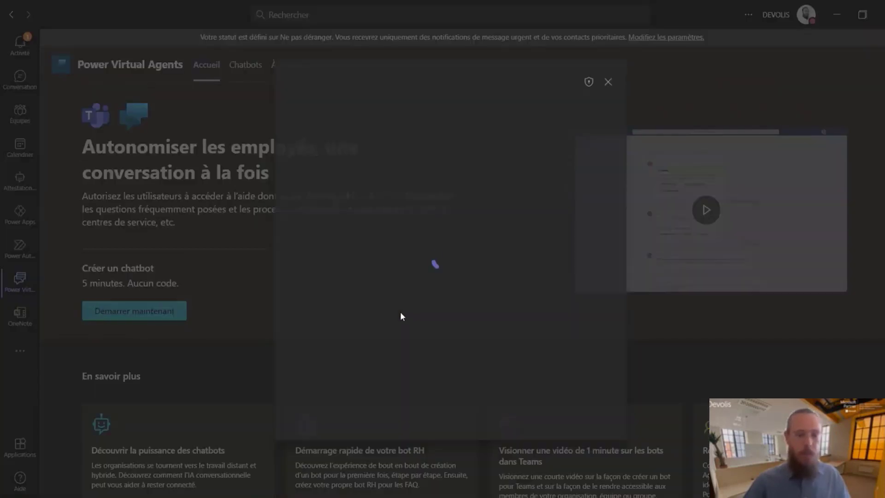
click(399, 158)
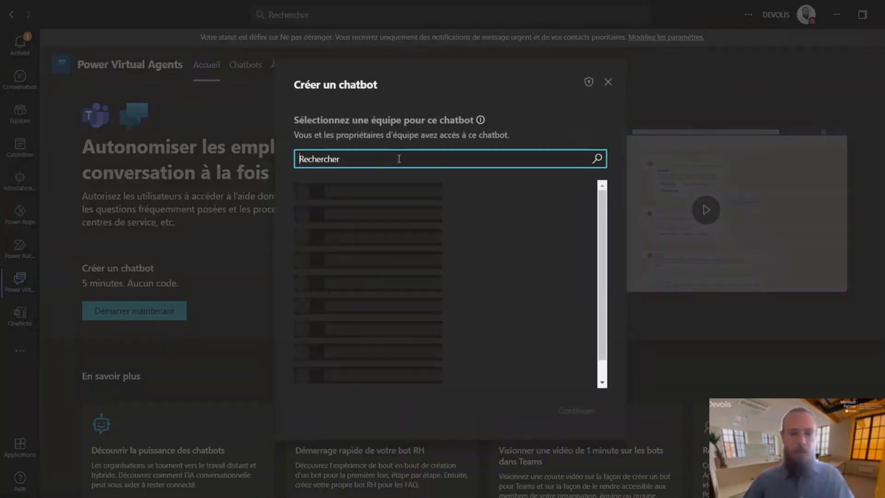
text(de)
click(388, 197)
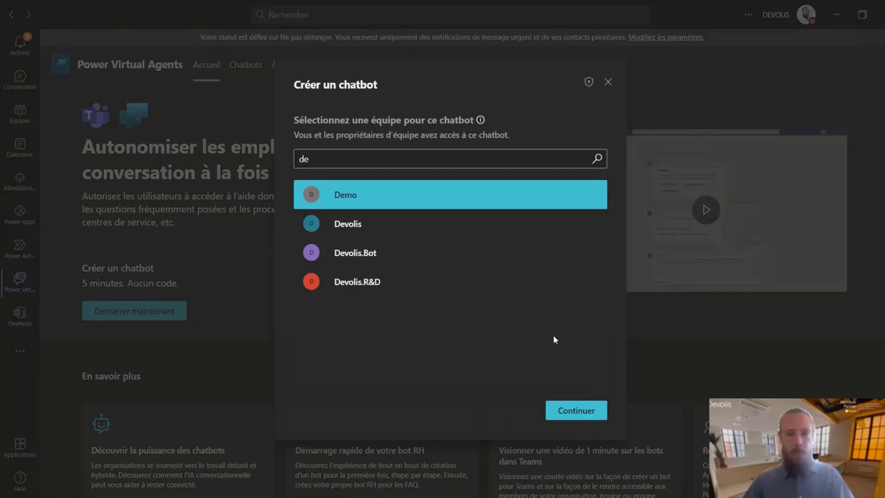
click(574, 410)
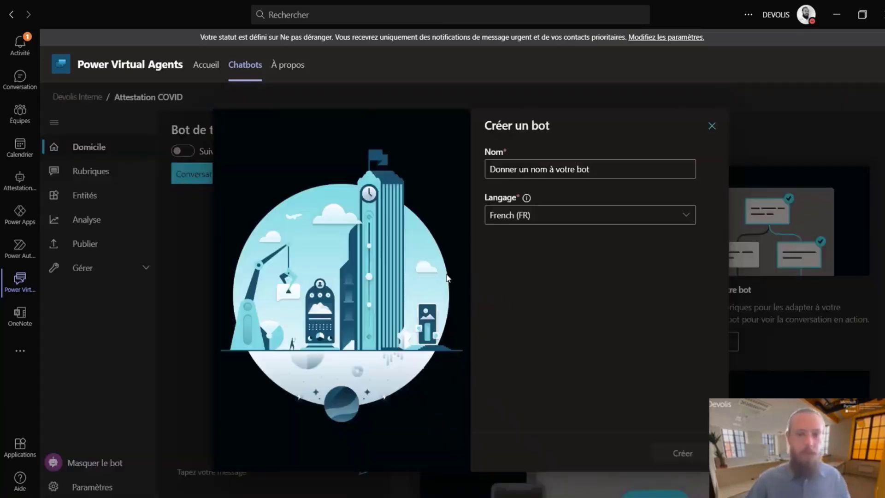
Name the bot Test bot, create it and dismiss the introduction dialog.
click(528, 173)
text(Test bot)
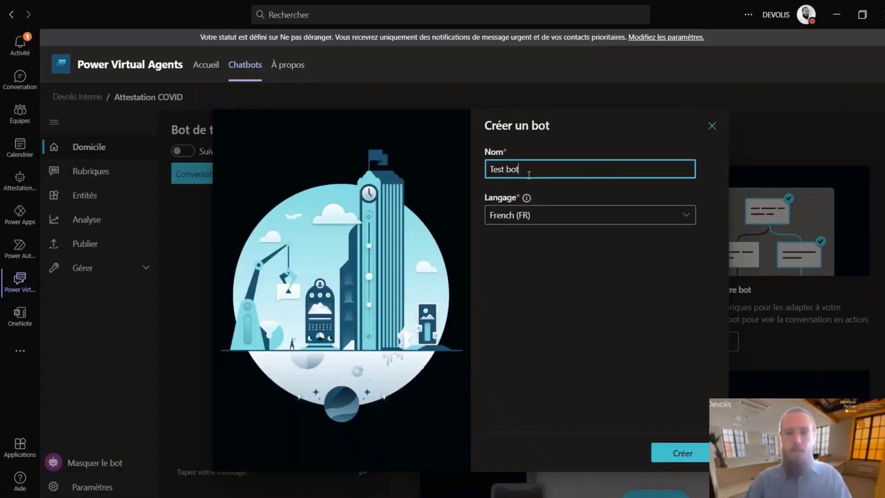
click(683, 453)
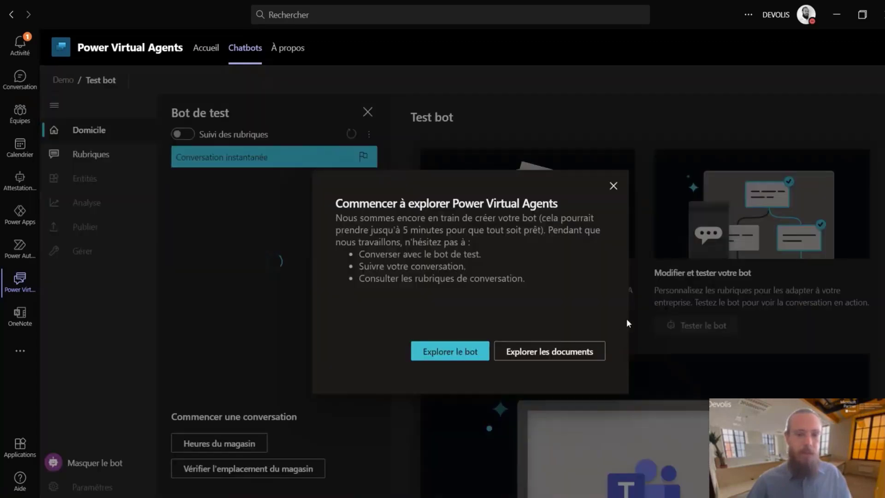
click(614, 187)
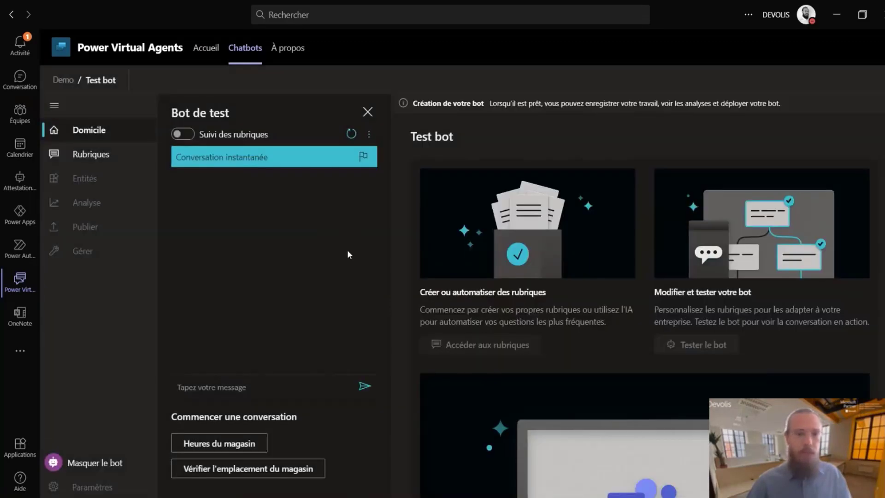
Open the channels page in the management settings of Test bot.
click(367, 111)
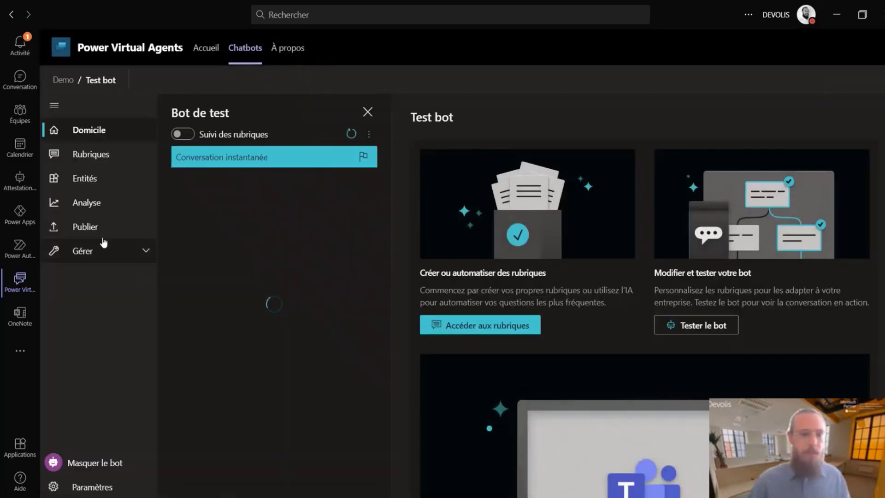
click(100, 253)
click(102, 300)
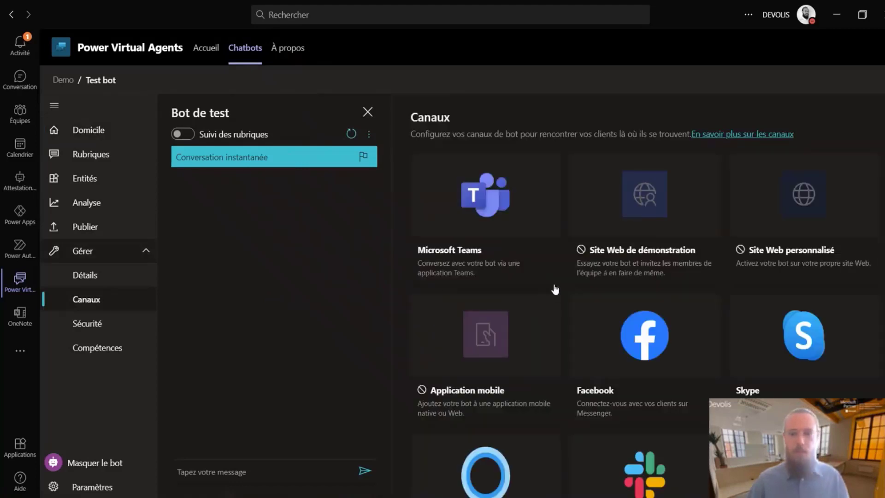